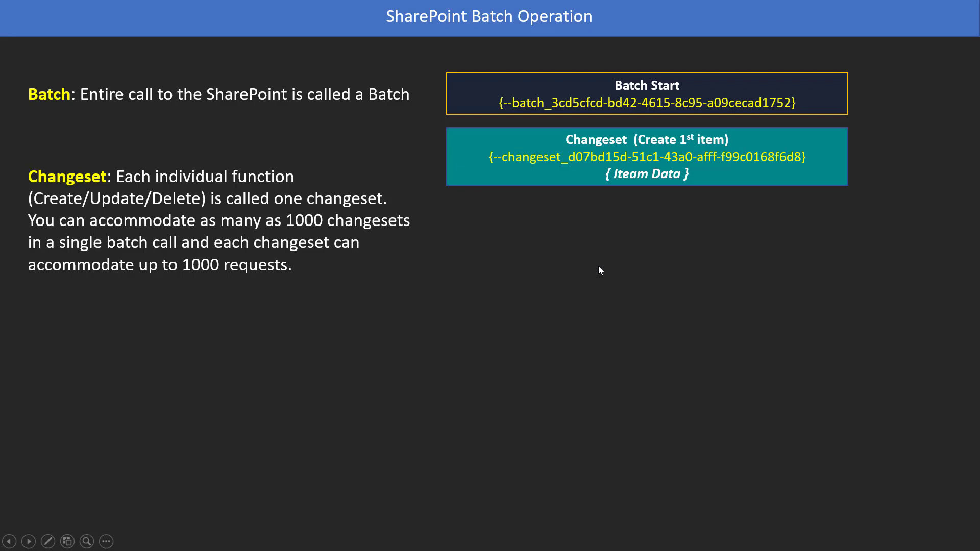
pyautogui.click(588, 234)
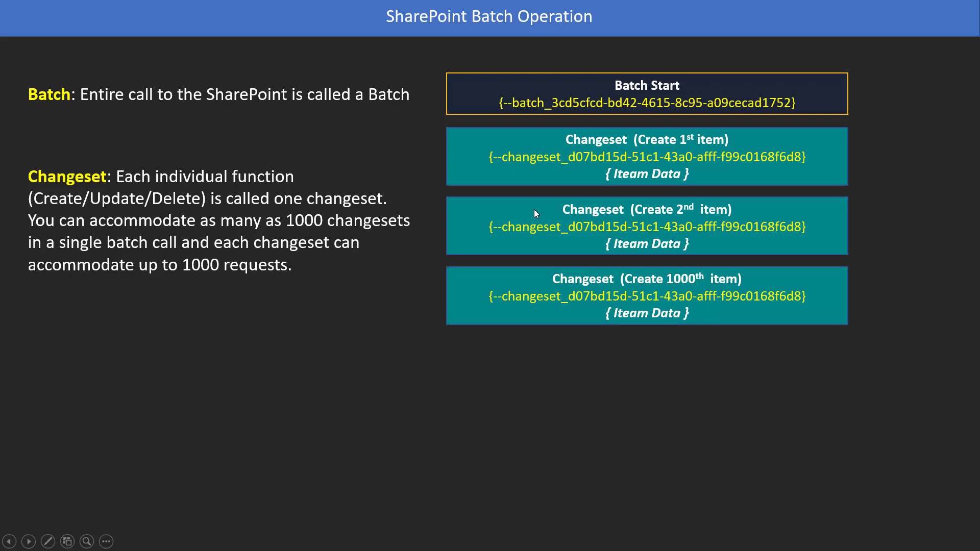
pyautogui.click(557, 359)
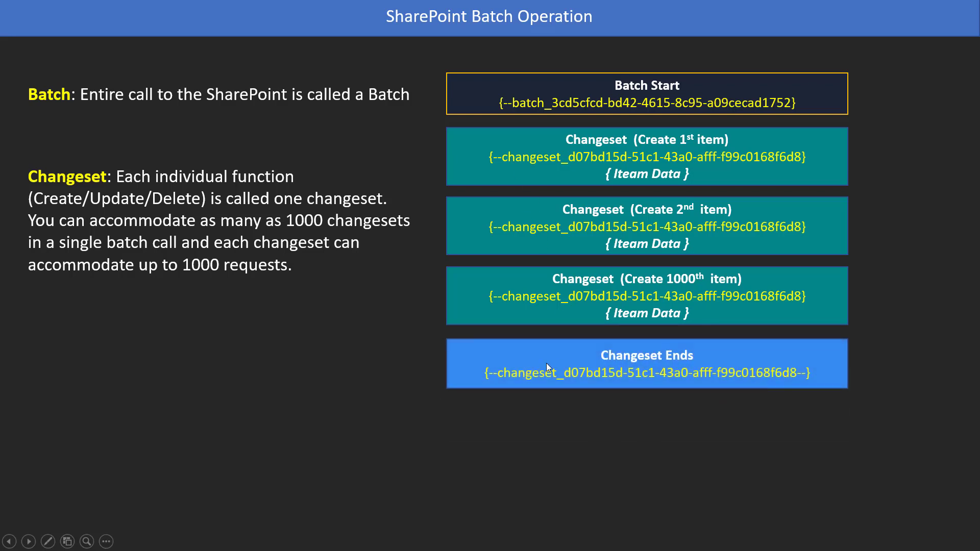
pyautogui.click(550, 438)
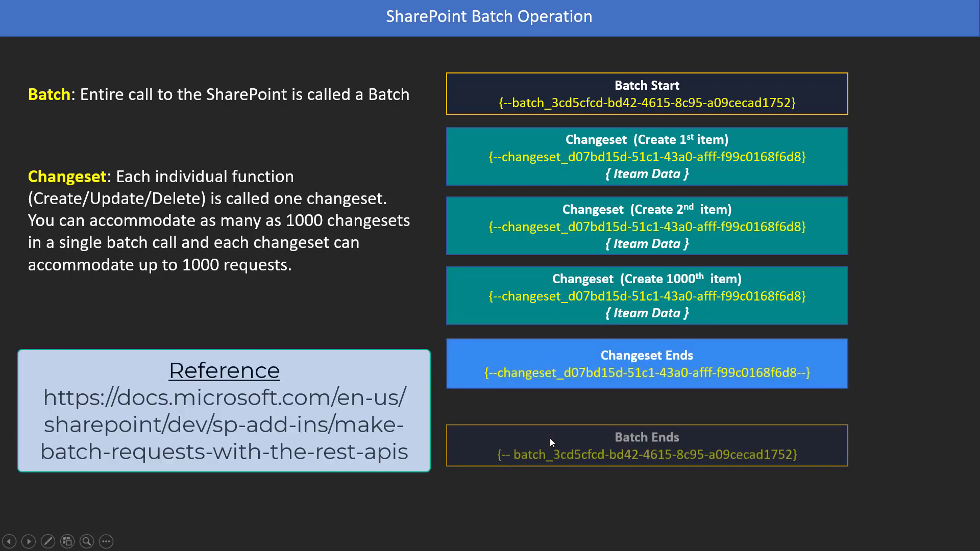
pyautogui.click(461, 419)
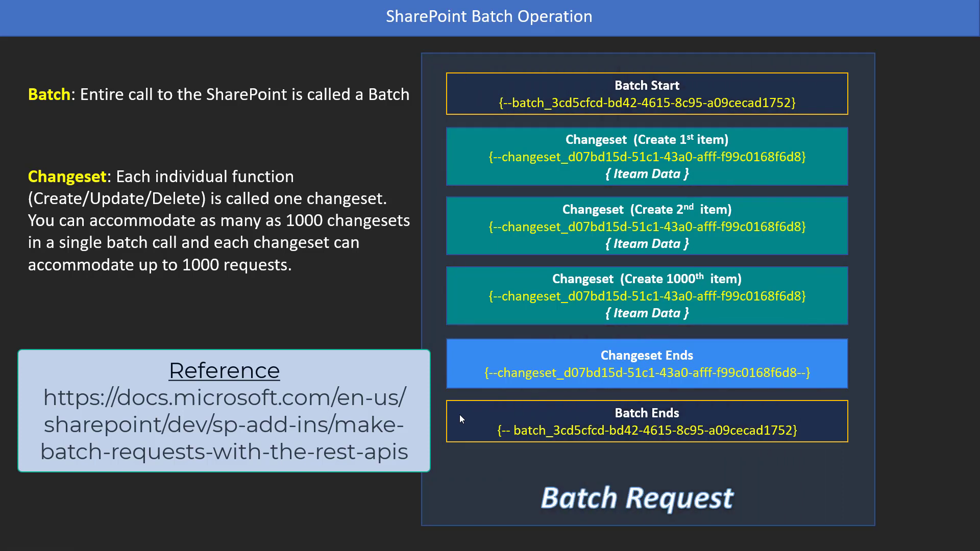
pyautogui.click(459, 415)
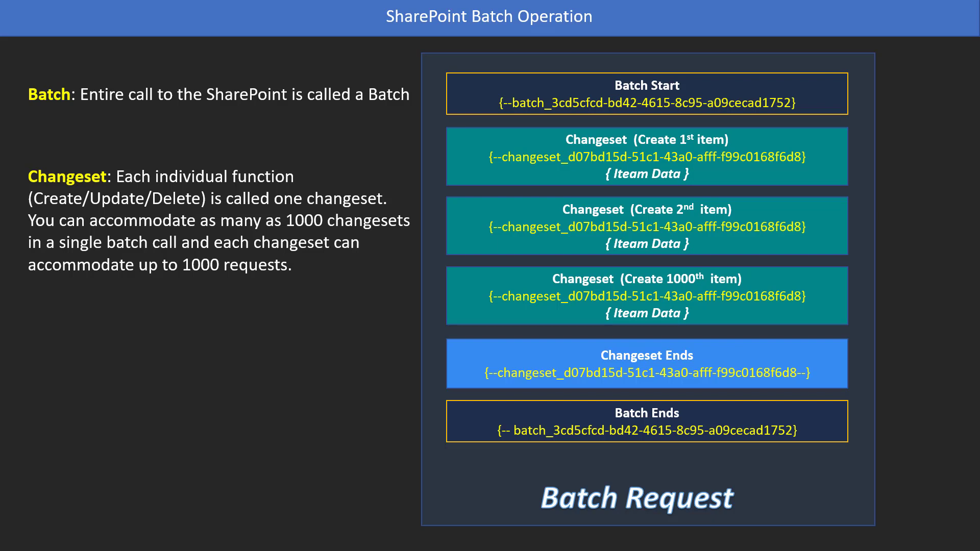
pyautogui.click(307, 343)
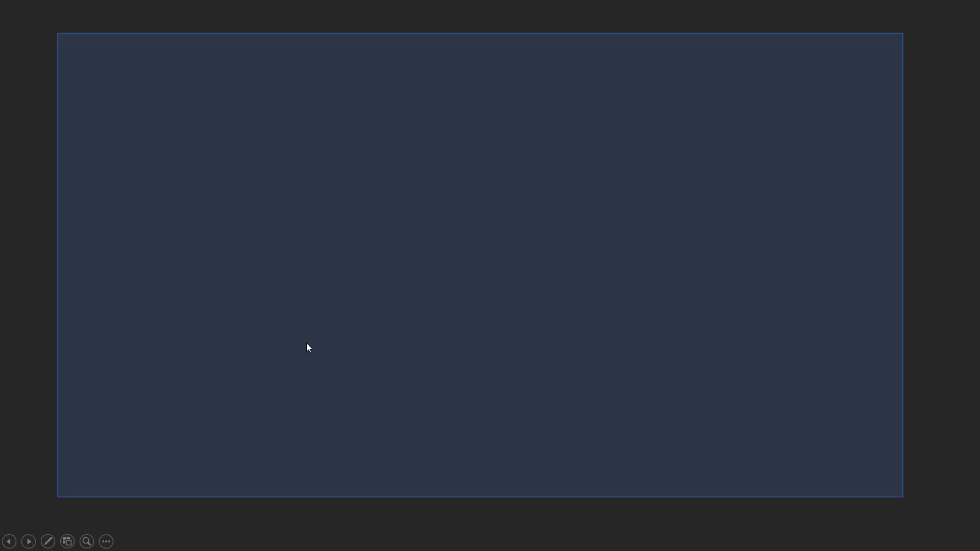
pyautogui.click(385, 358)
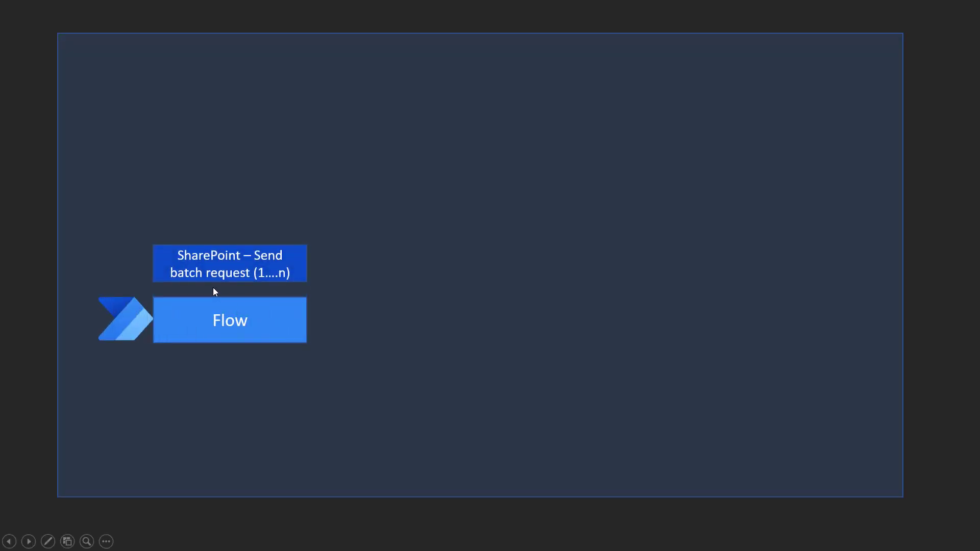
pyautogui.click(335, 292)
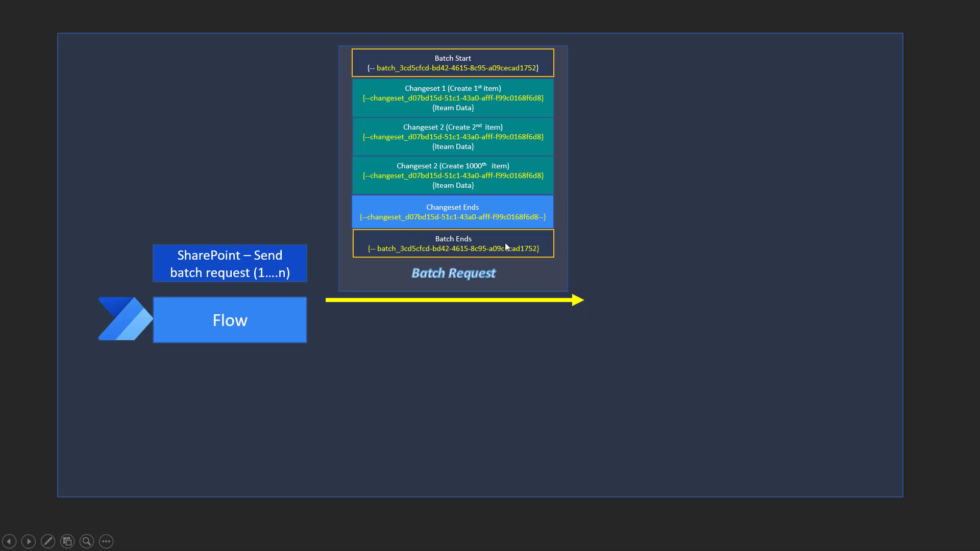
pyautogui.click(446, 312)
pyautogui.click(458, 339)
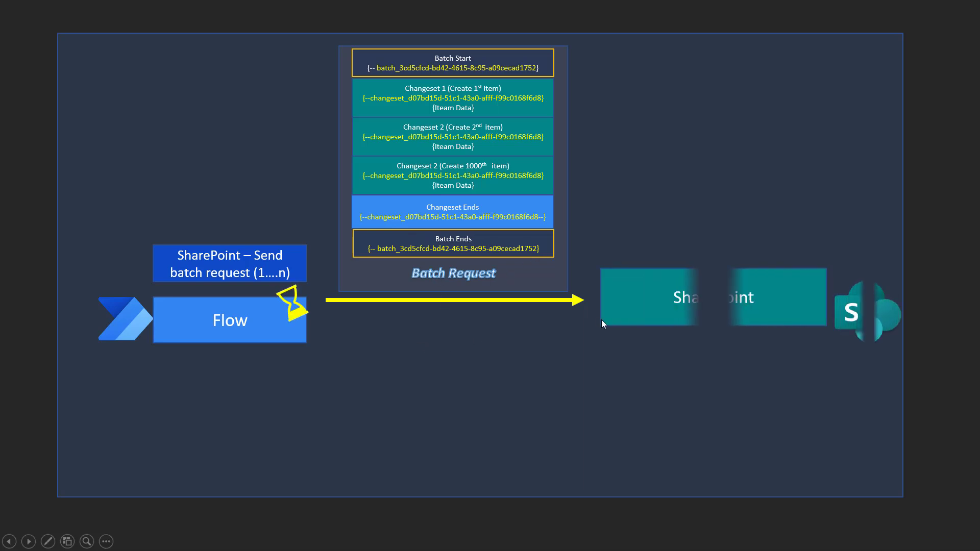
pyautogui.click(495, 354)
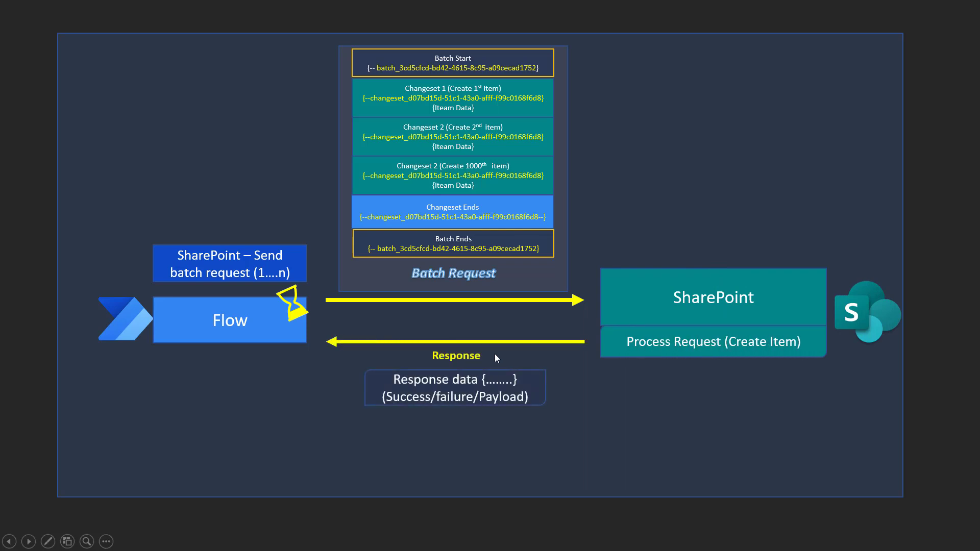
pyautogui.click(495, 354)
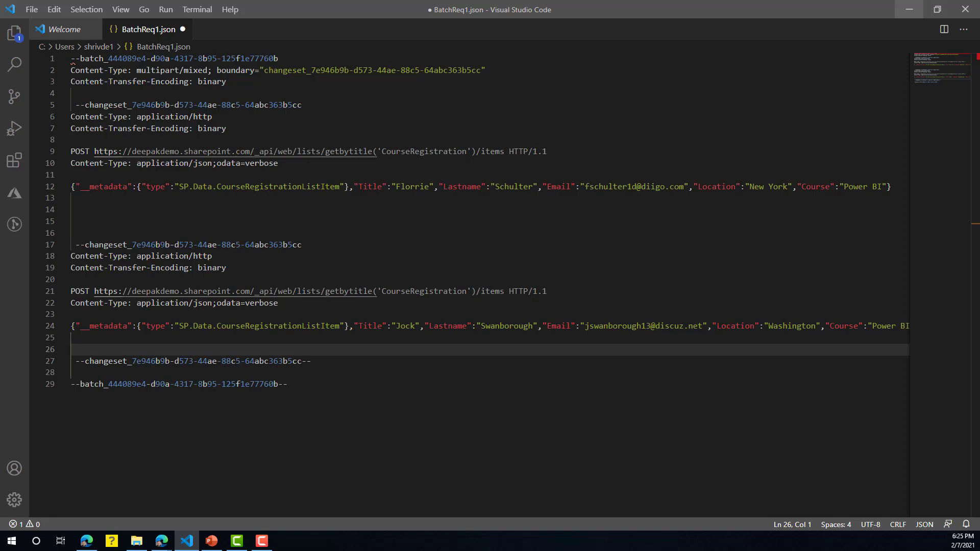
# Examine the batch header in lines 1–3 of BatchReq1.json: batch identifier, multipart/mixed content type, changeset boundary and transfer encoding.
pyautogui.moveTo(279, 58); pyautogui.dragTo(71, 59)
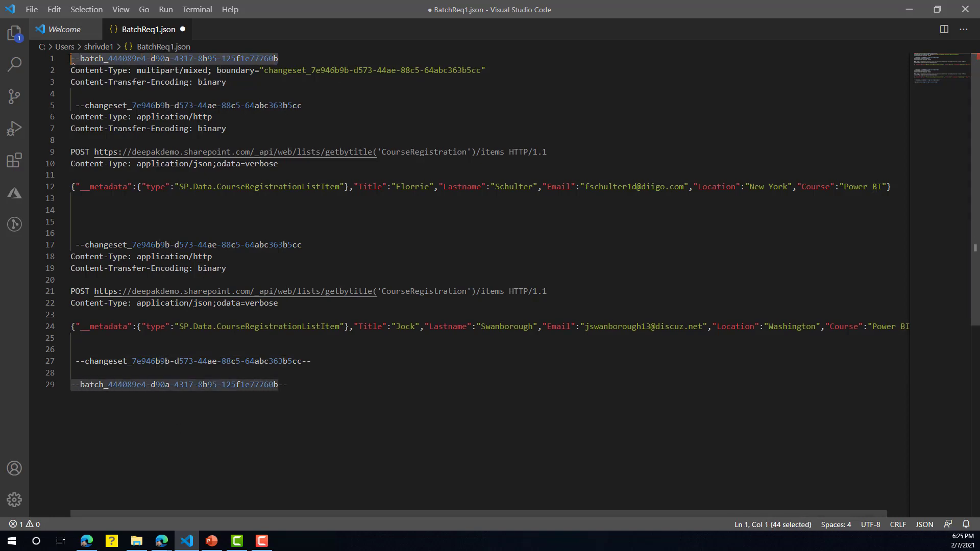
pyautogui.click(278, 59)
pyautogui.moveTo(279, 58); pyautogui.dragTo(73, 60)
pyautogui.click(72, 65)
pyautogui.hotkey('shift', 'Right')
pyautogui.hotkey('shift', 'Right')
pyautogui.hotkey('shift', 'Right')
pyautogui.hotkey('shift', 'Right')
pyautogui.hotkey('shift', 'Right')
pyautogui.hotkey('shift', 'Right')
pyautogui.hotkey('shift', 'Right')
pyautogui.hotkey('shift', 'Right')
pyautogui.hotkey('shift', 'Right')
pyautogui.hotkey('shift', 'Right')
pyautogui.hotkey('shift', 'Right')
pyautogui.hotkey('shift', 'Right')
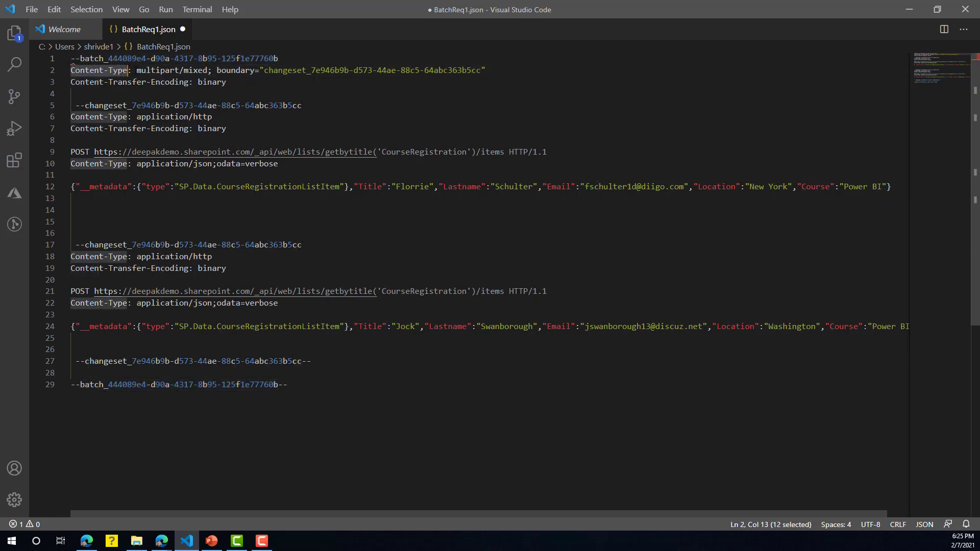
pyautogui.press('Right')
pyautogui.press('Right')
pyautogui.press('Right')
pyautogui.hotkey('shift', 'Right')
pyautogui.hotkey('shift', 'Right')
pyautogui.hotkey('shift', 'Right')
pyautogui.hotkey('shift', 'Right')
pyautogui.hotkey('shift', 'Right')
pyautogui.hotkey('shift', 'Right')
pyautogui.hotkey('shift', 'Right')
pyautogui.hotkey('shift', 'Right')
pyautogui.hotkey('shift', 'Right')
pyautogui.hotkey('shift', 'Right')
pyautogui.hotkey('shift', 'Right')
pyautogui.hotkey('shift', 'Right')
pyautogui.hotkey('shift', 'Right')
pyautogui.hotkey('shift', 'Right')
pyautogui.hotkey('shift', 'Right')
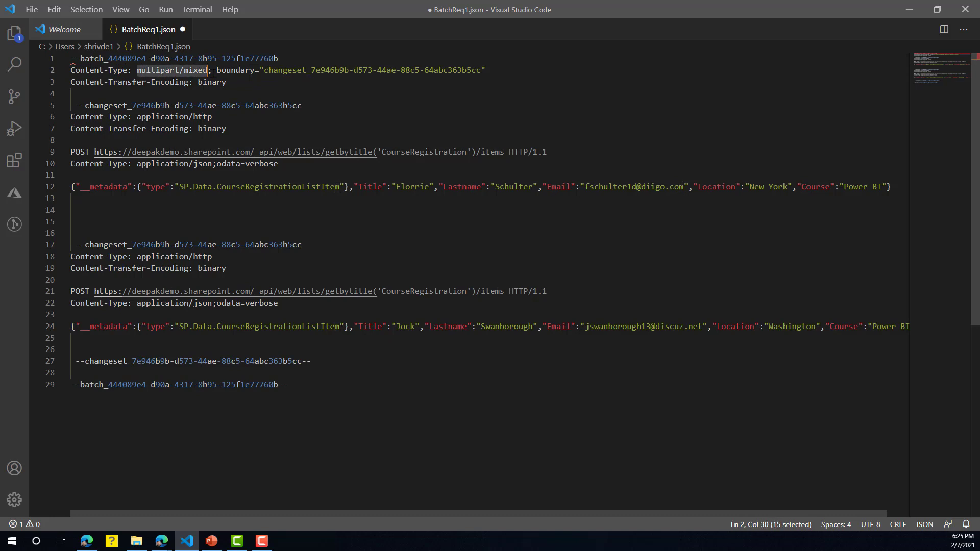
pyautogui.press('Right')
pyautogui.press('Right')
pyautogui.press('Right')
pyautogui.press('Right')
pyautogui.press('Right')
pyautogui.press('Right')
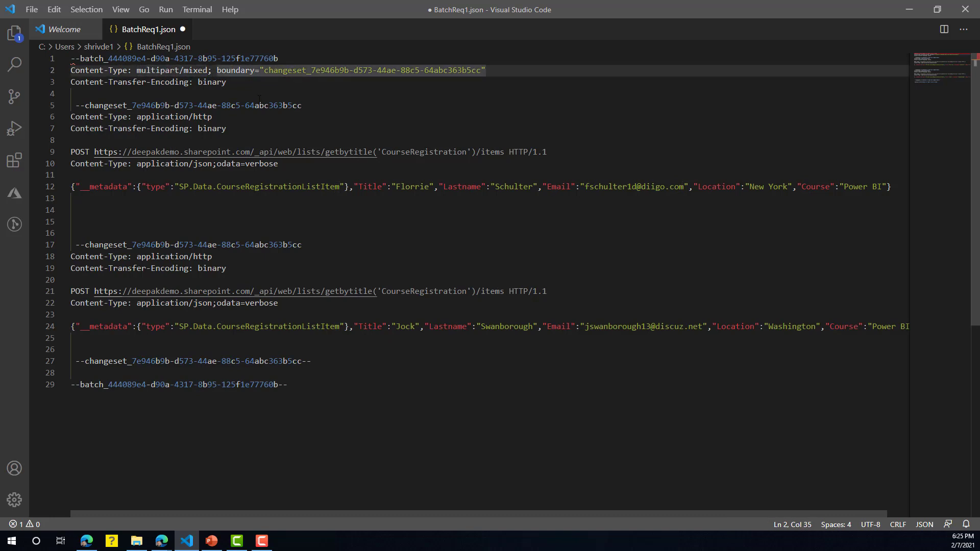
pyautogui.doubleClick(241, 70)
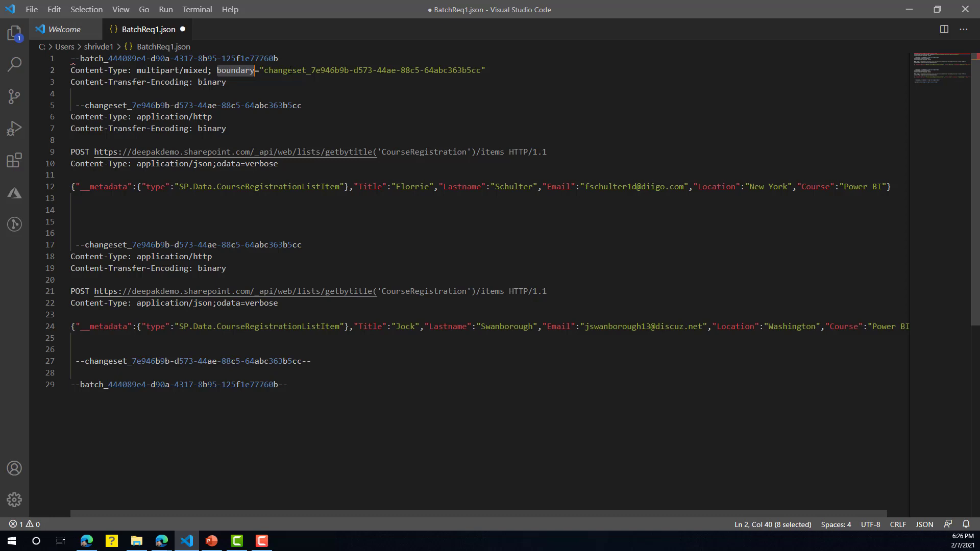
pyautogui.click(290, 71)
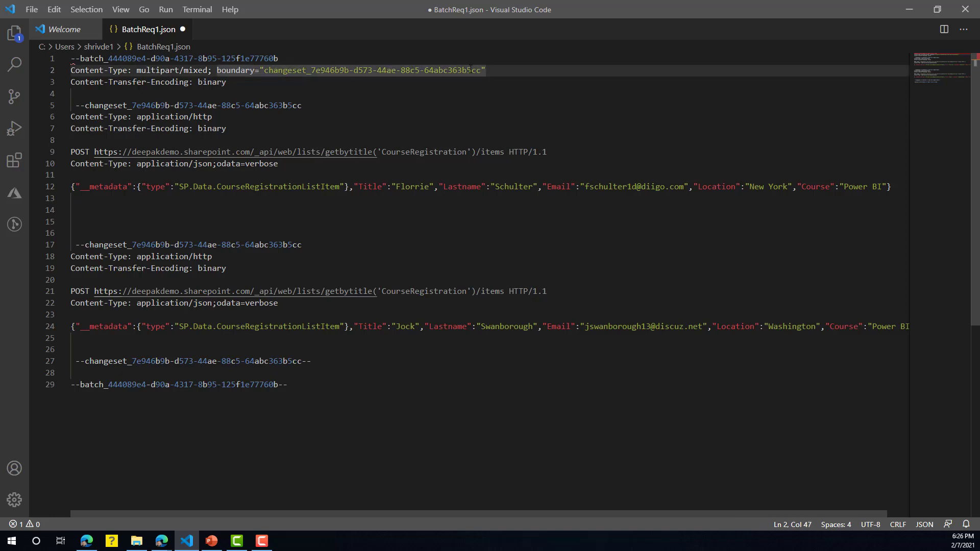
pyautogui.click(75, 82)
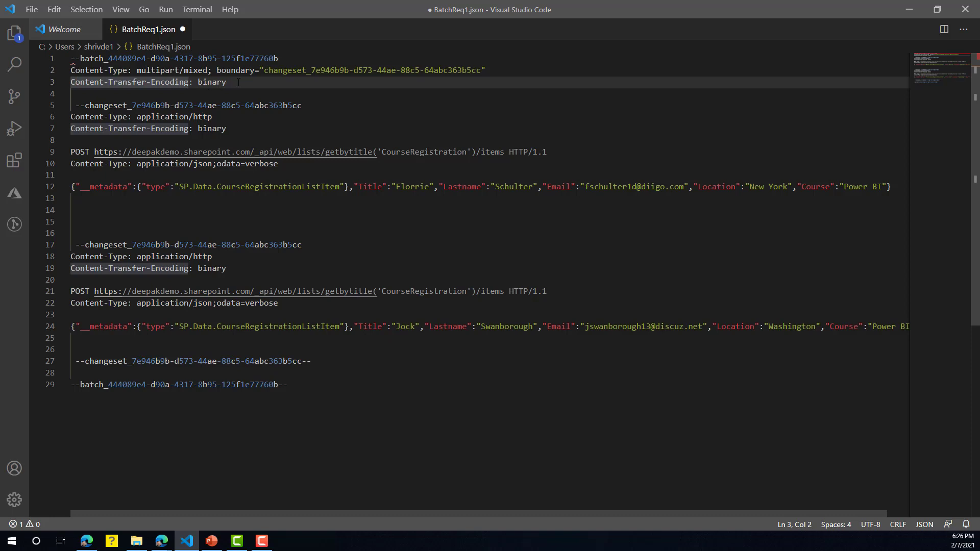
pyautogui.moveTo(228, 82); pyautogui.dragTo(70, 57)
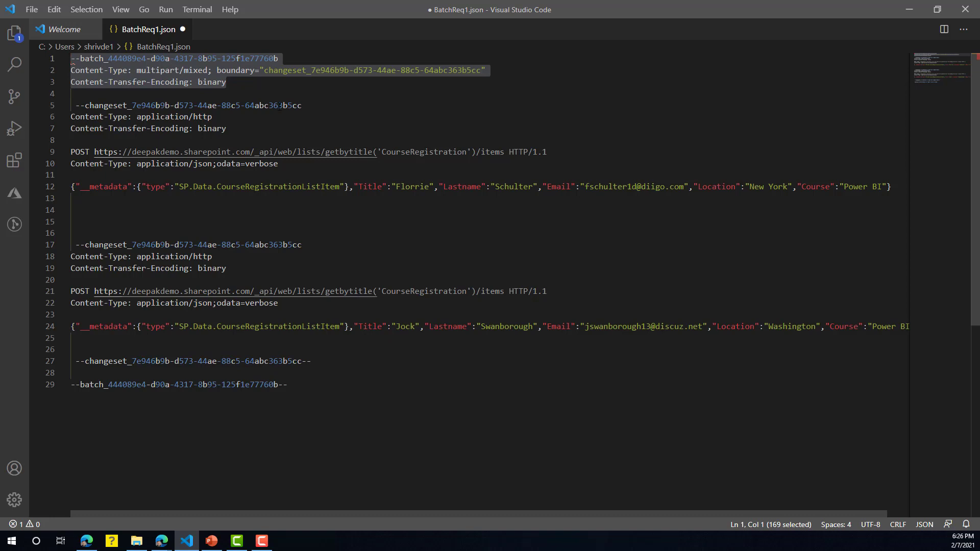
# Examine the two changesets in the batch body, covering their identifier, content headers, POST request to the CourseRegistration list and item data.
pyautogui.click(74, 105)
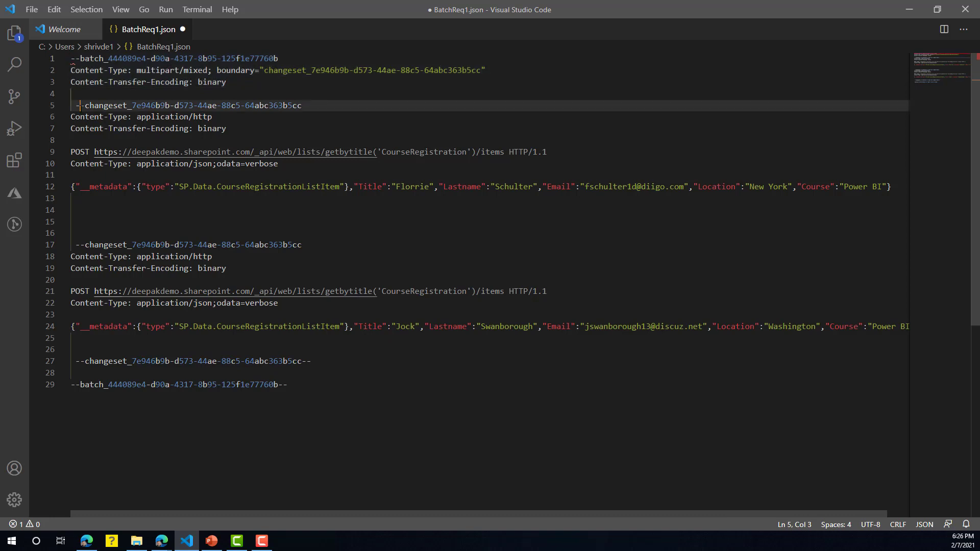
pyautogui.moveTo(74, 105); pyautogui.dragTo(117, 206)
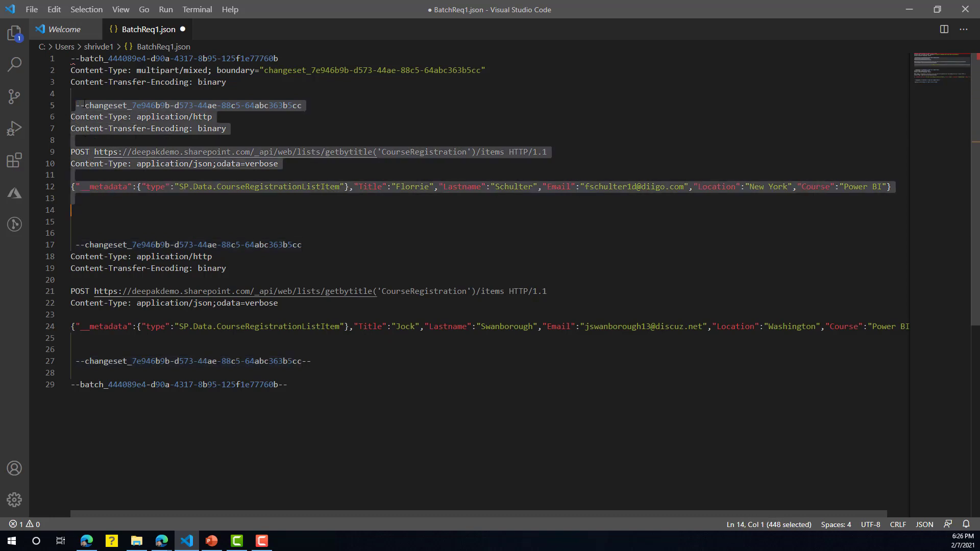
pyautogui.moveTo(310, 106); pyautogui.dragTo(75, 105)
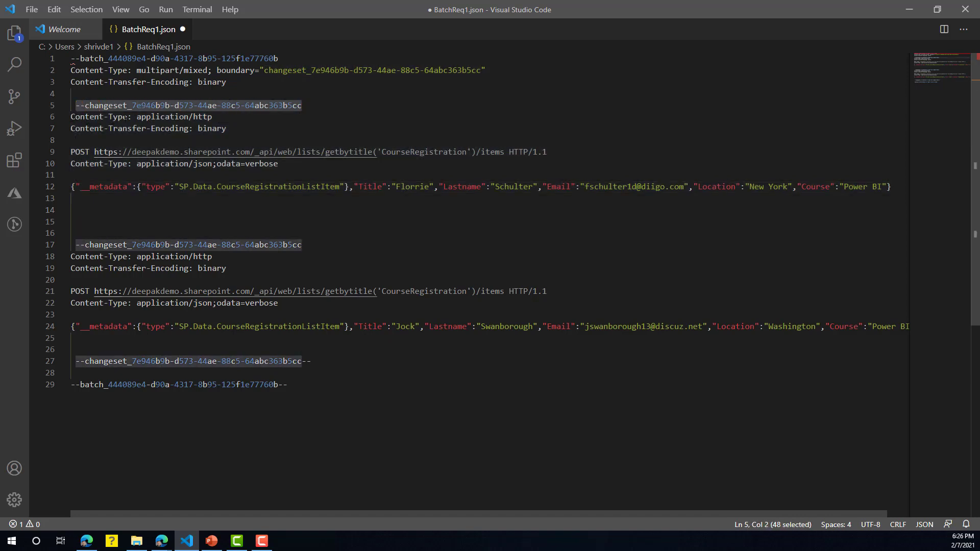
pyautogui.click(222, 117)
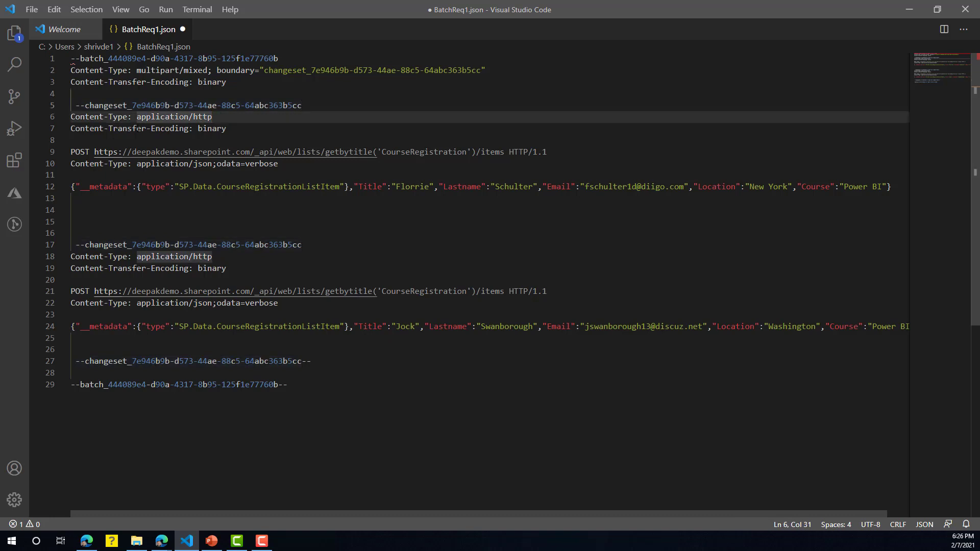
pyautogui.moveTo(228, 128); pyautogui.dragTo(63, 104)
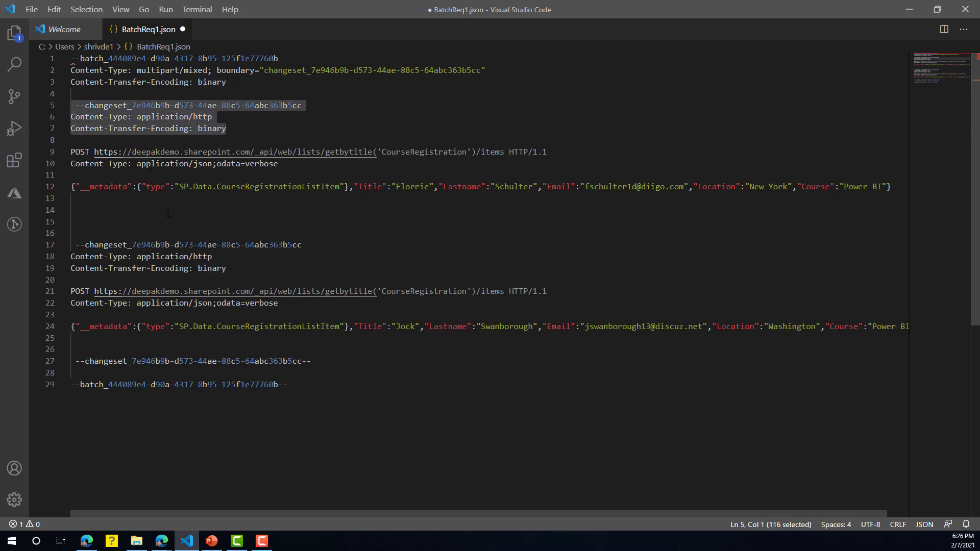
pyautogui.click(98, 163)
pyautogui.moveTo(71, 152); pyautogui.dragTo(555, 199)
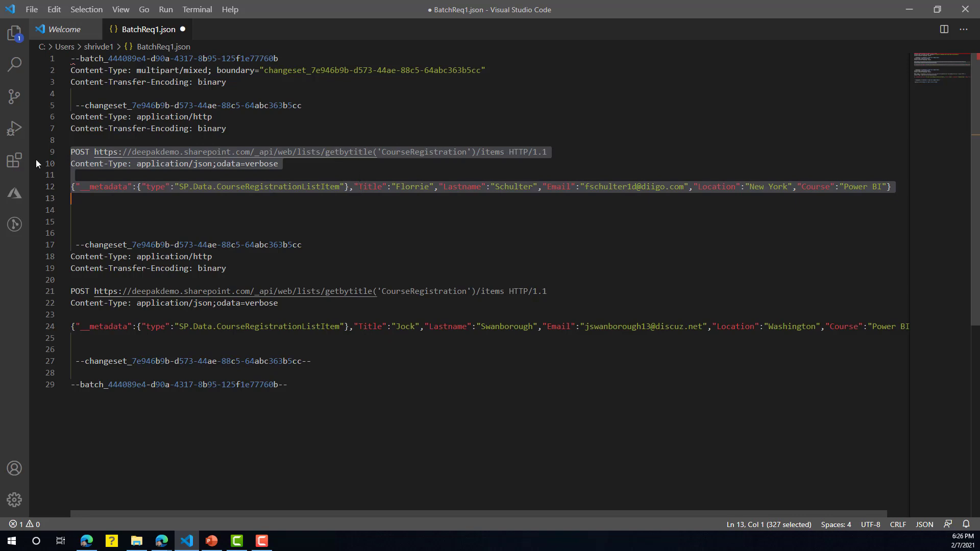
pyautogui.click(168, 207)
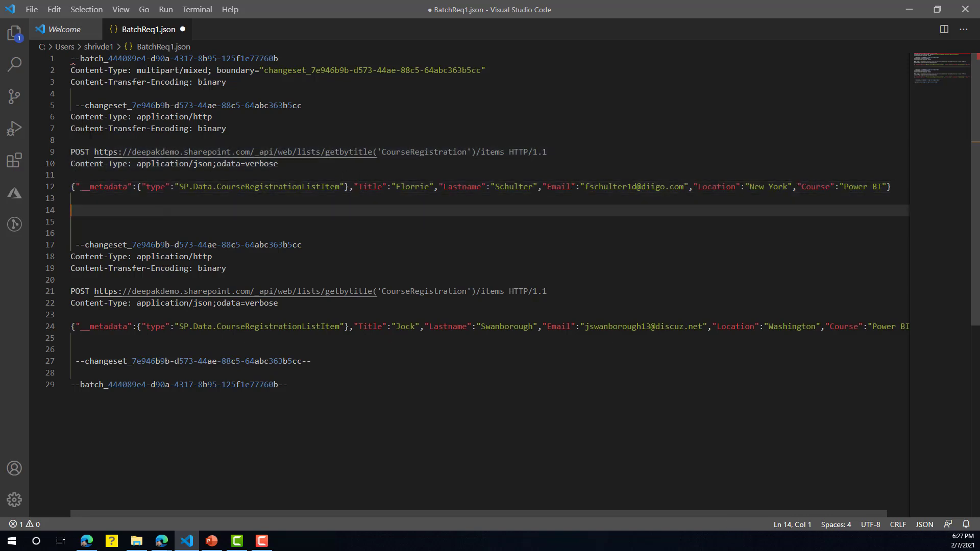
pyautogui.moveTo(76, 105); pyautogui.dragTo(102, 198)
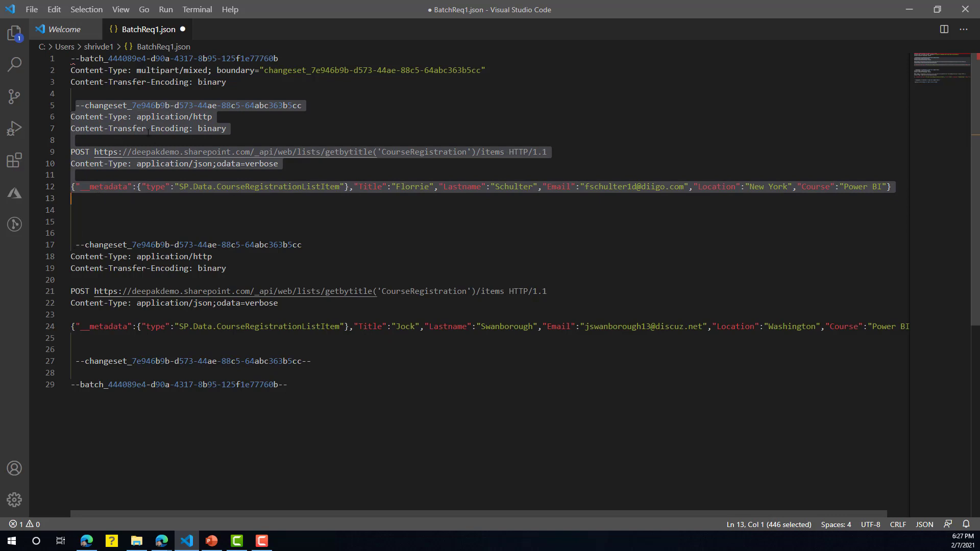
pyautogui.moveTo(75, 244); pyautogui.dragTo(91, 337)
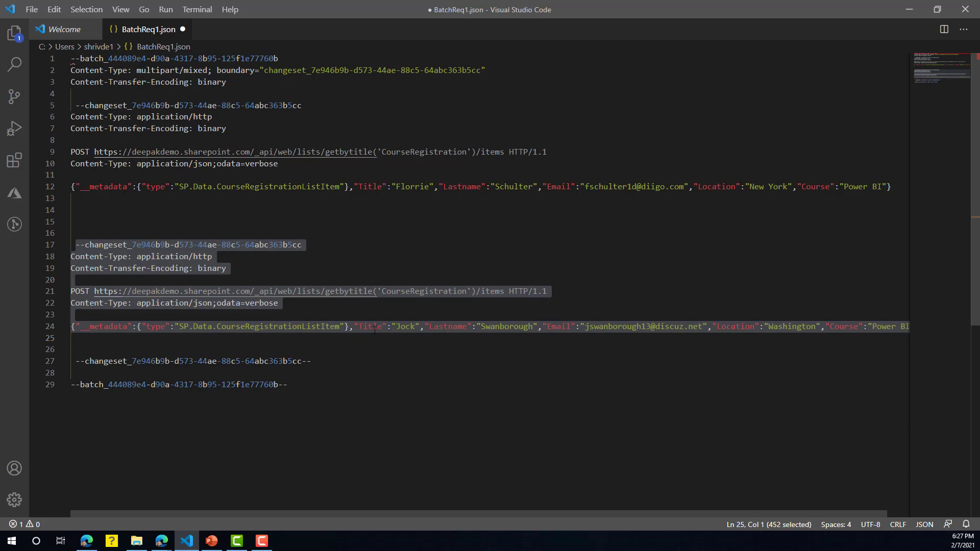
pyautogui.moveTo(278, 303); pyautogui.dragTo(72, 233)
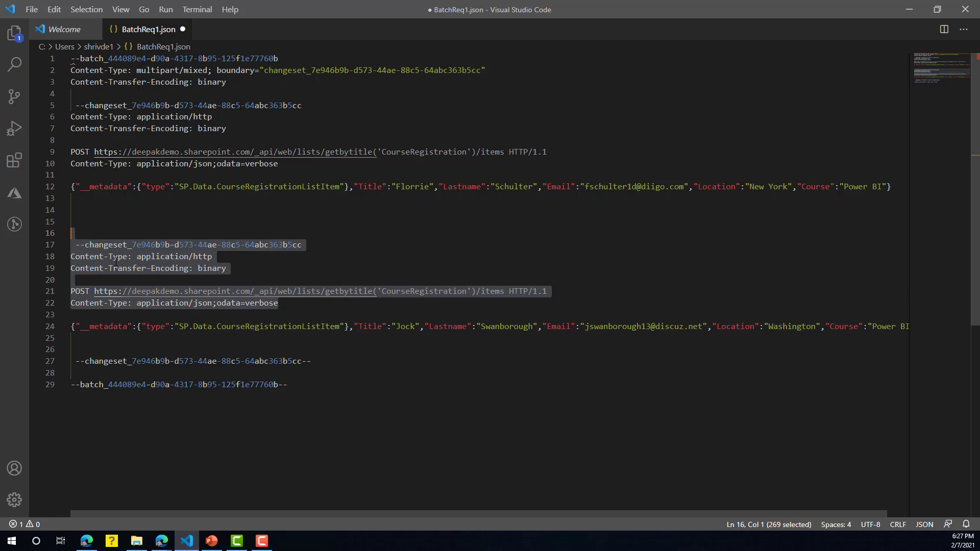
# Add two blank lines before the closing changeset line and duplicate the second changeset block into the free space beneath it.
pyautogui.click(77, 363)
pyautogui.press('Return')
pyautogui.press('Return')
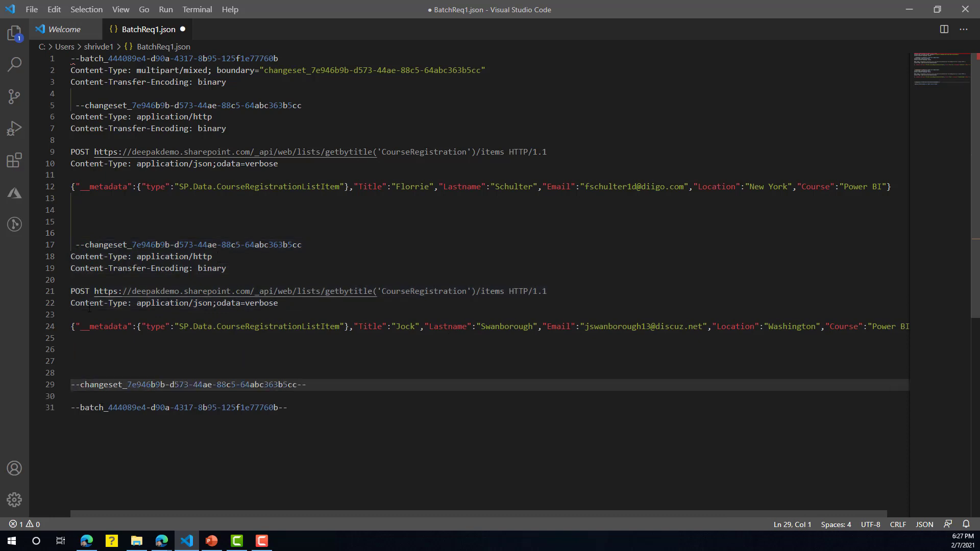
pyautogui.moveTo(78, 241); pyautogui.dragTo(92, 343)
pyautogui.hotkey('ctrl', 'c')
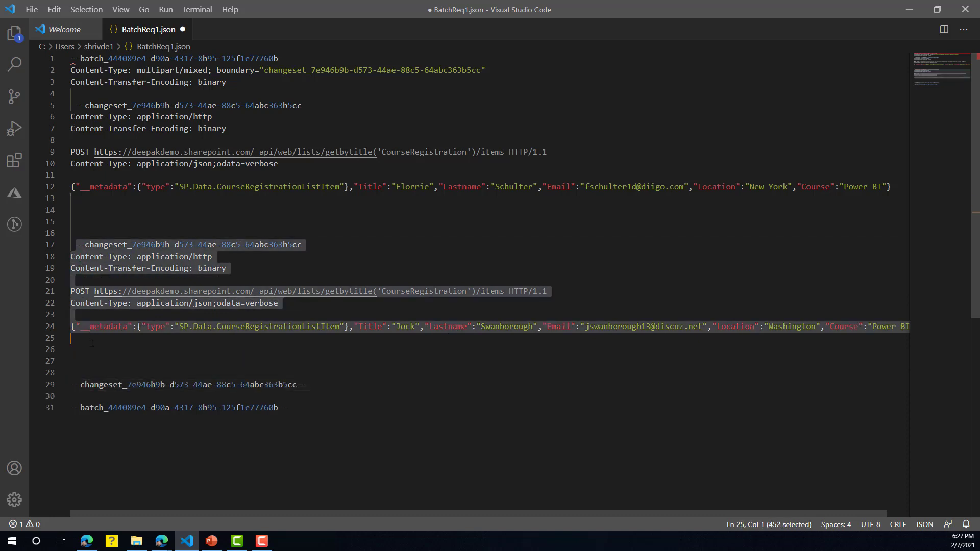
pyautogui.click(93, 348)
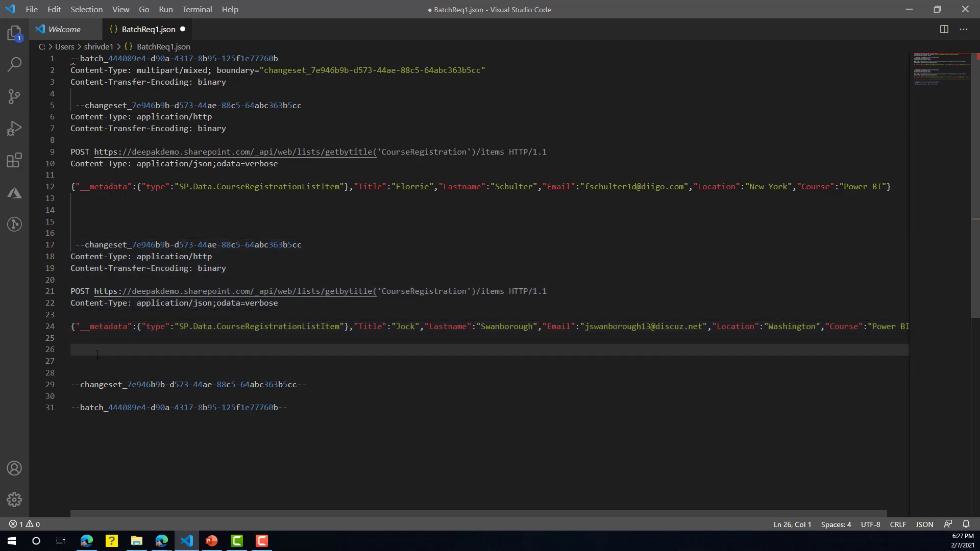
pyautogui.hotkey('ctrl', 'v')
pyautogui.scroll(-1, 210, 359)
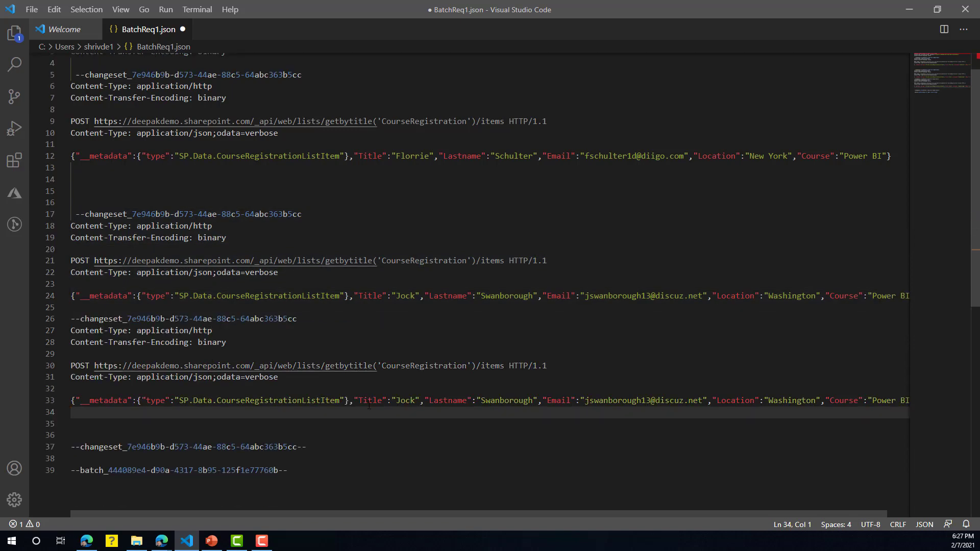
# Replace the Title value in the duplicated changeset's item data with a different first name.
pyautogui.doubleClick(411, 400)
pyautogui.write('Deepak')
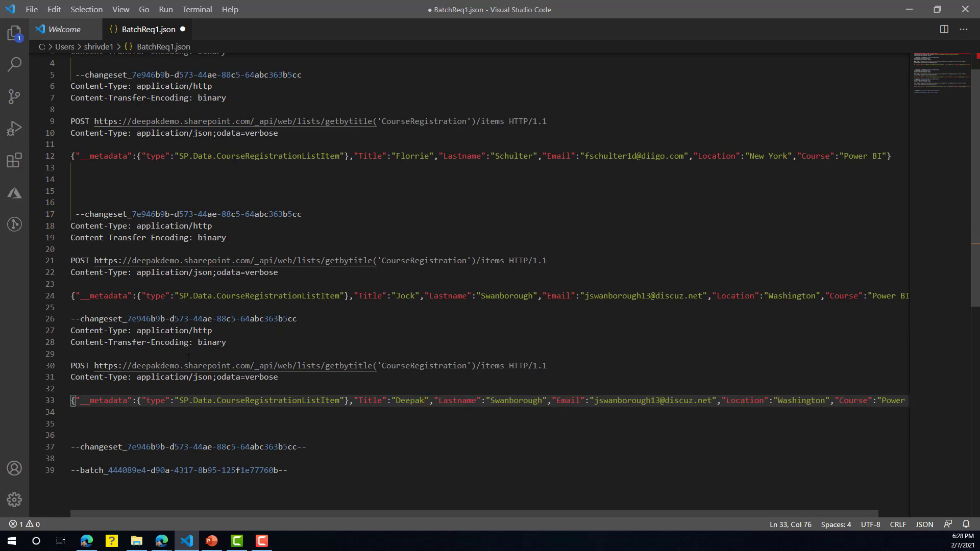
pyautogui.scroll(1, 188, 358)
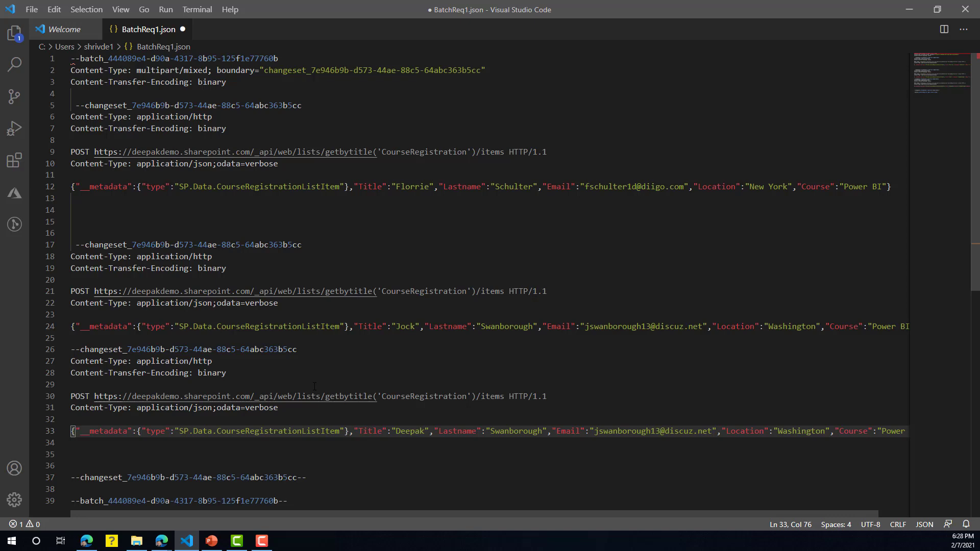
# Examine the closing changeset and batch lines at the end of BatchReq1.json and remove one blank line between the first two changesets.
pyautogui.scroll(-4, 314, 386)
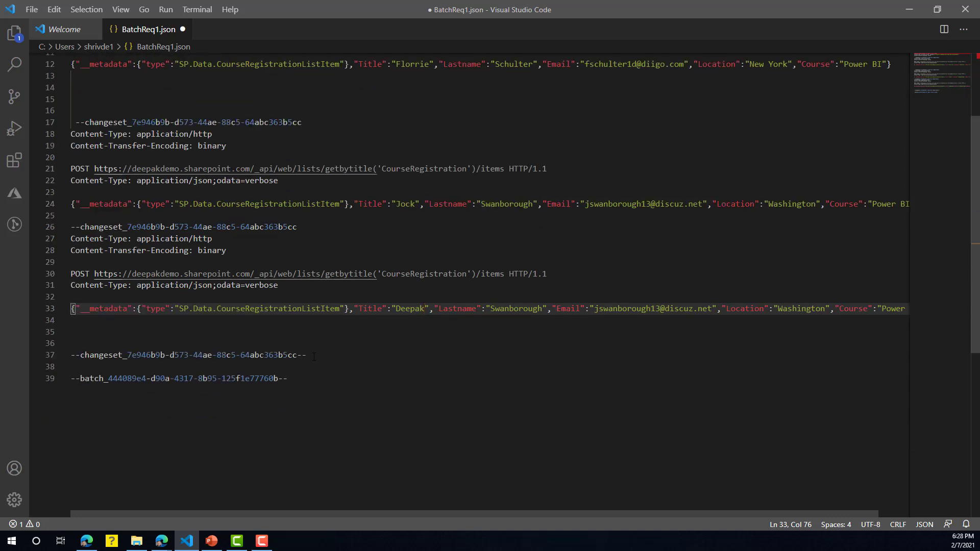
pyautogui.click(147, 344)
pyautogui.moveTo(322, 354); pyautogui.dragTo(89, 355)
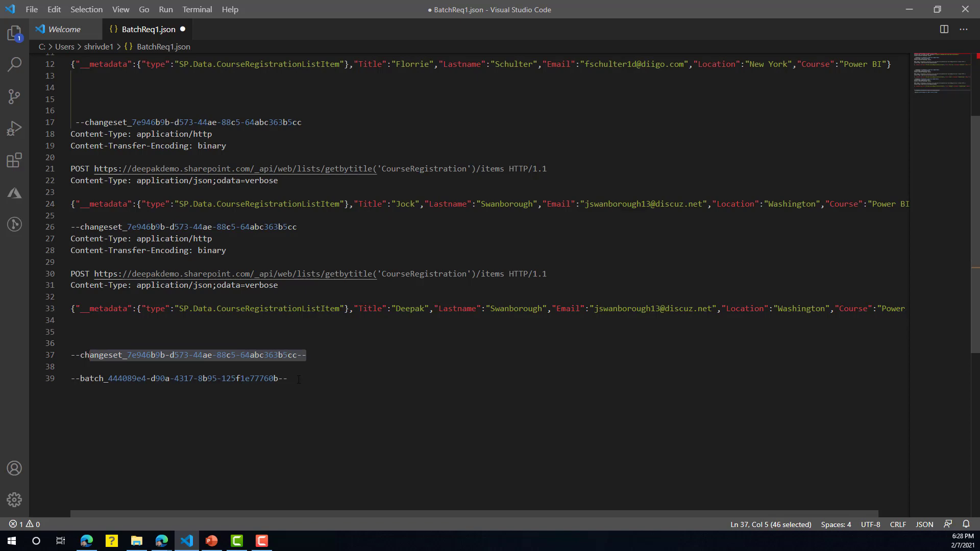
pyautogui.moveTo(299, 378); pyautogui.dragTo(72, 379)
pyautogui.click(288, 379)
pyautogui.scroll(4, 289, 378)
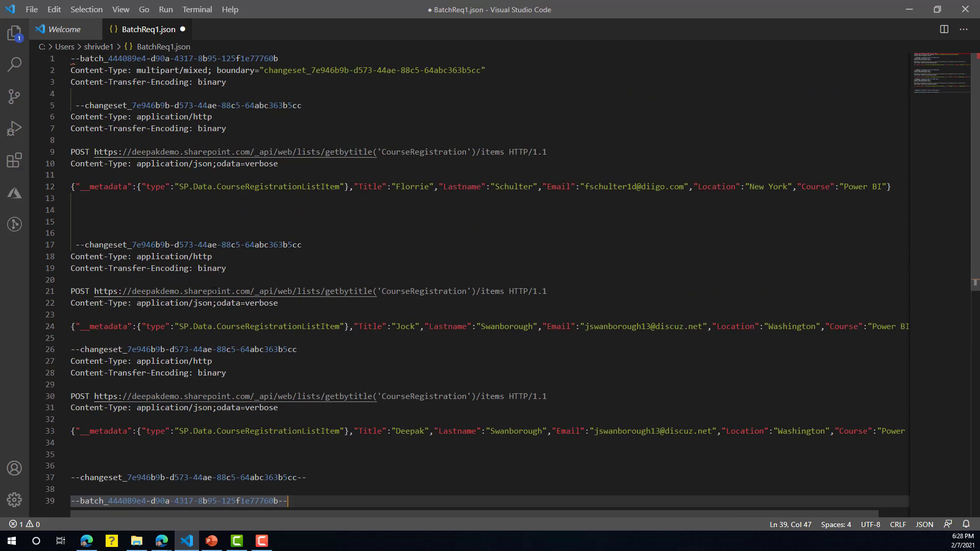
pyautogui.click(124, 211)
pyautogui.press('Delete')
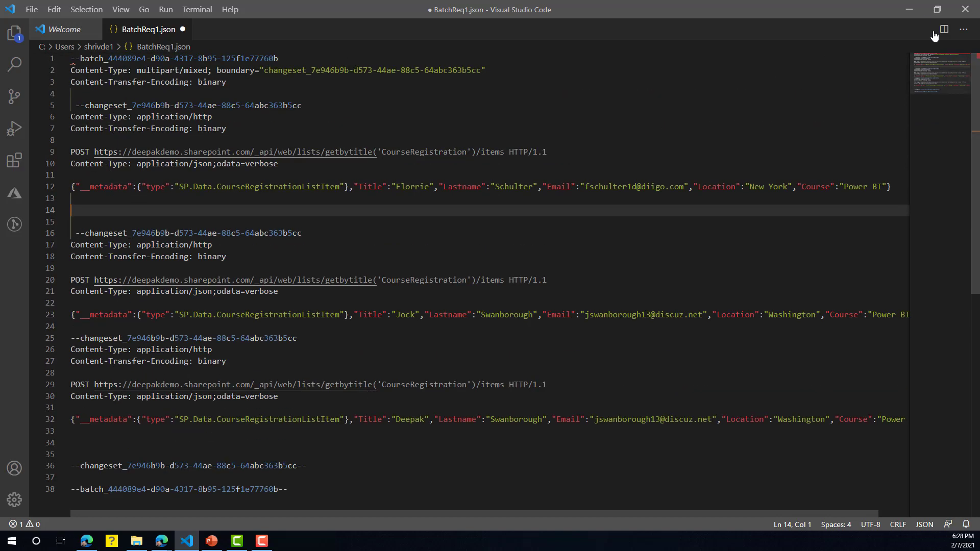
# Switch to Power Automate and create a manually triggered instant cloud flow named SPBatchReq.
pyautogui.click(914, 14)
pyautogui.click(47, 157)
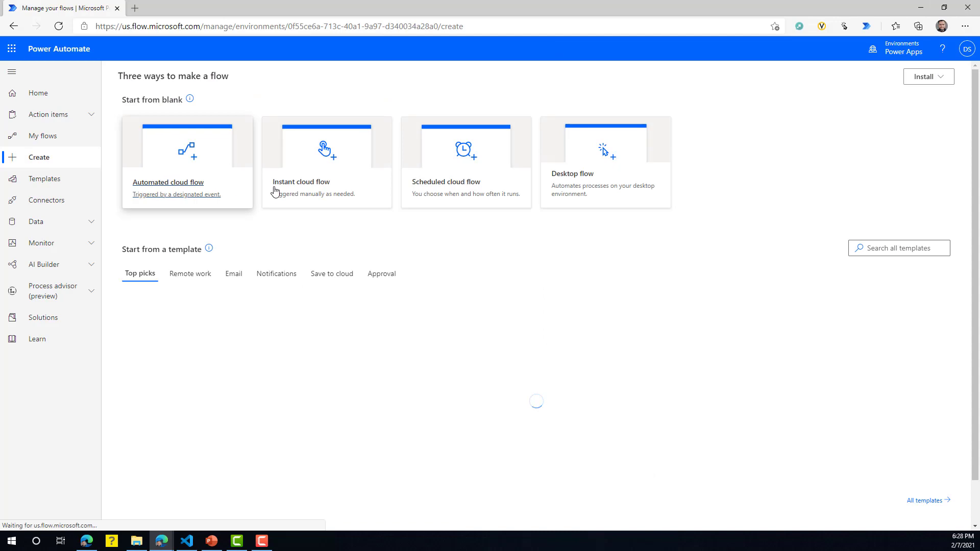
pyautogui.click(273, 191)
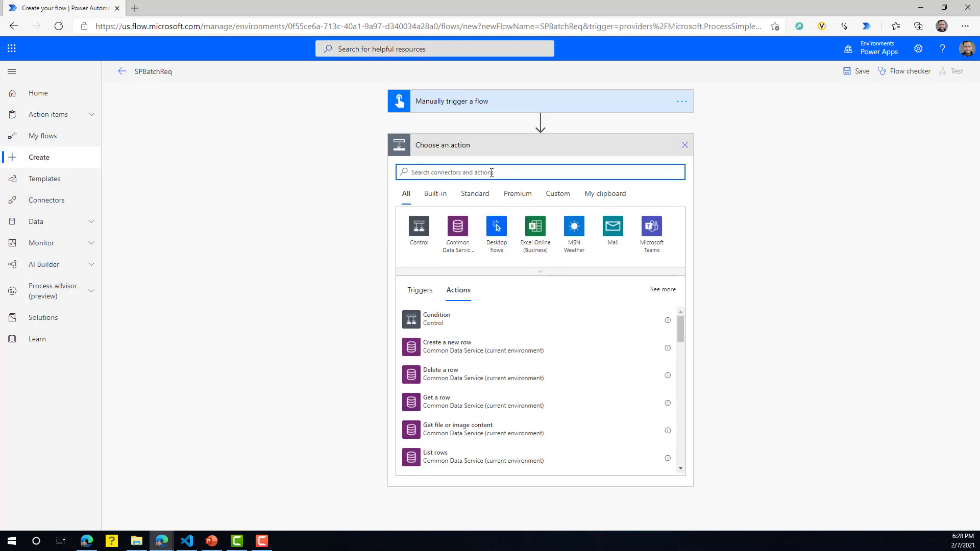
# Add an Initialize variable action named BatchRequestArray with type Array and the empty array [] as its value.
pyautogui.write('var')
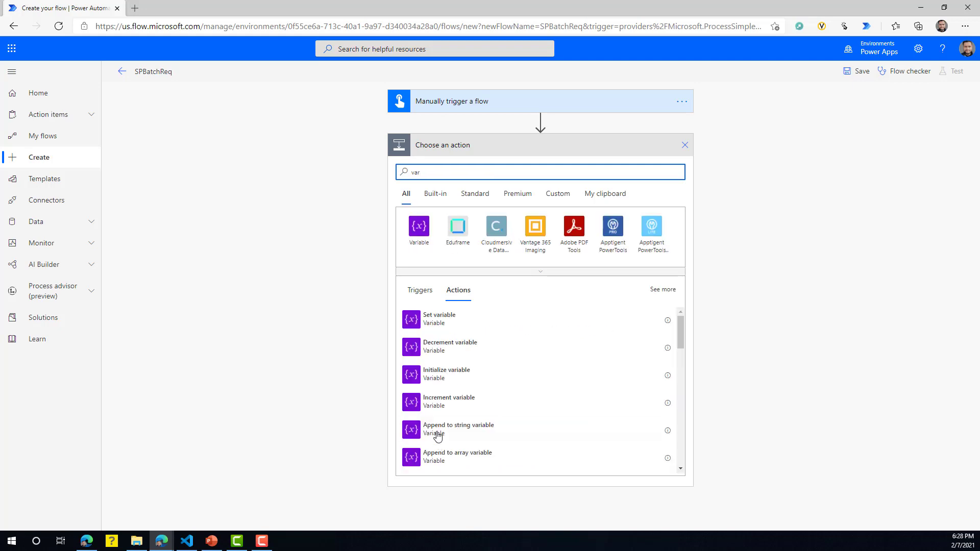
pyautogui.click(452, 376)
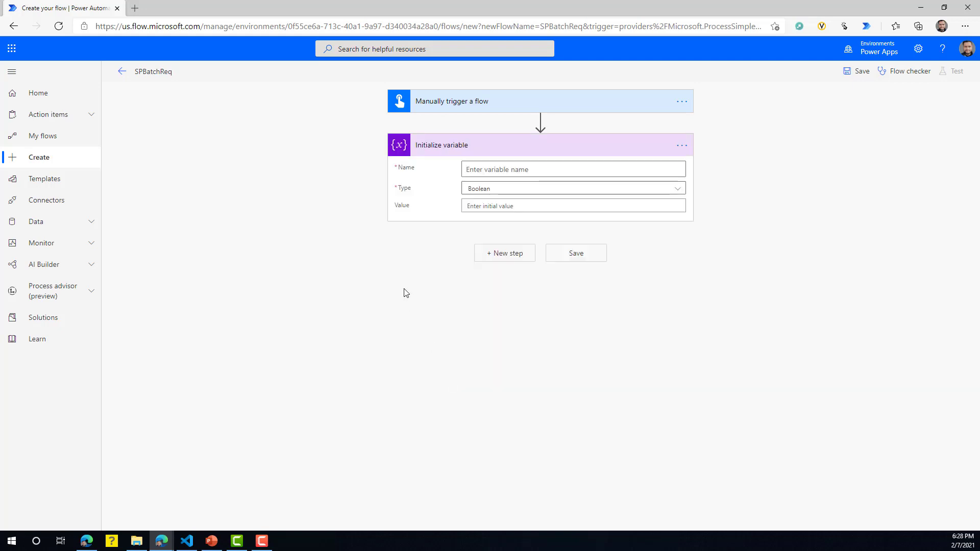
pyautogui.click(498, 169)
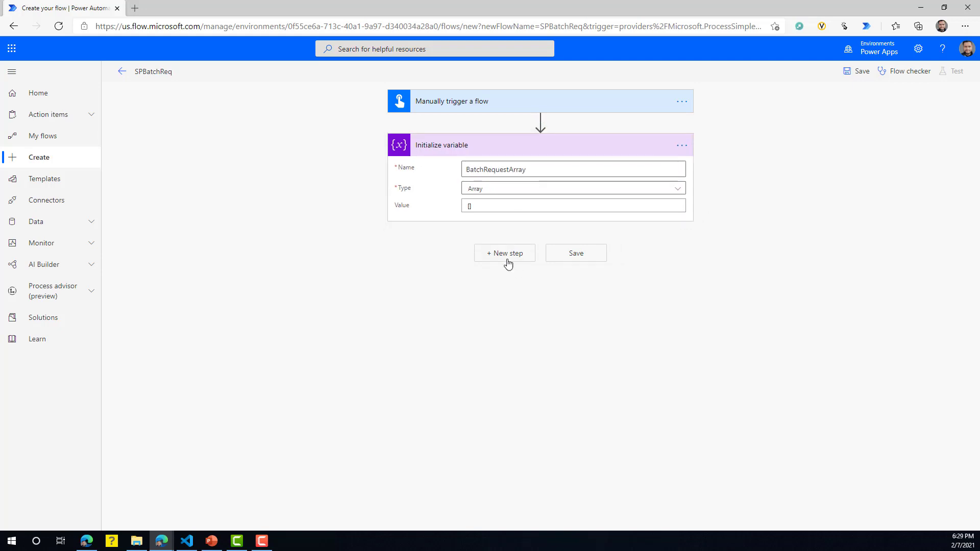
# Add a Compose action whose input is the text batch_ followed by the expression guid().
pyautogui.click(508, 261)
pyautogui.write('compose')
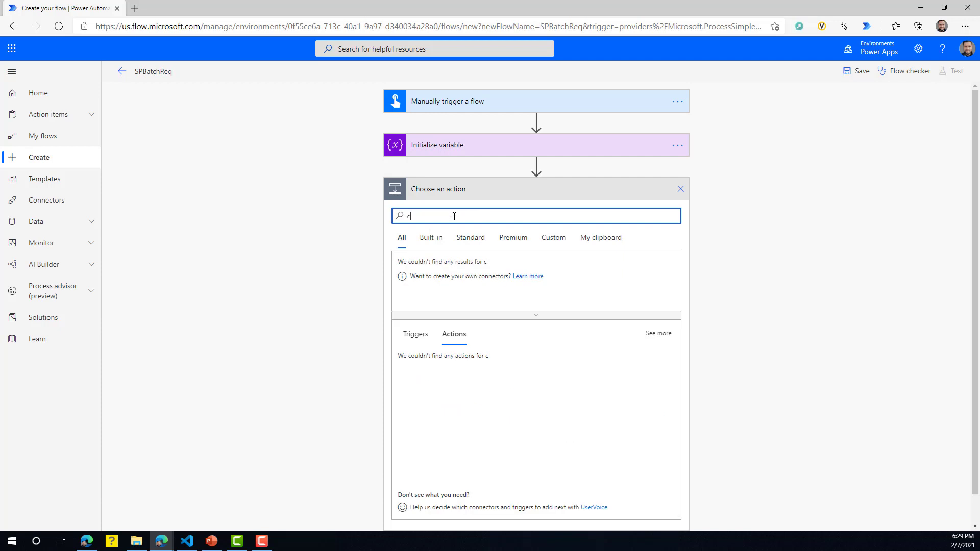
pyautogui.click(426, 364)
pyautogui.click(534, 210)
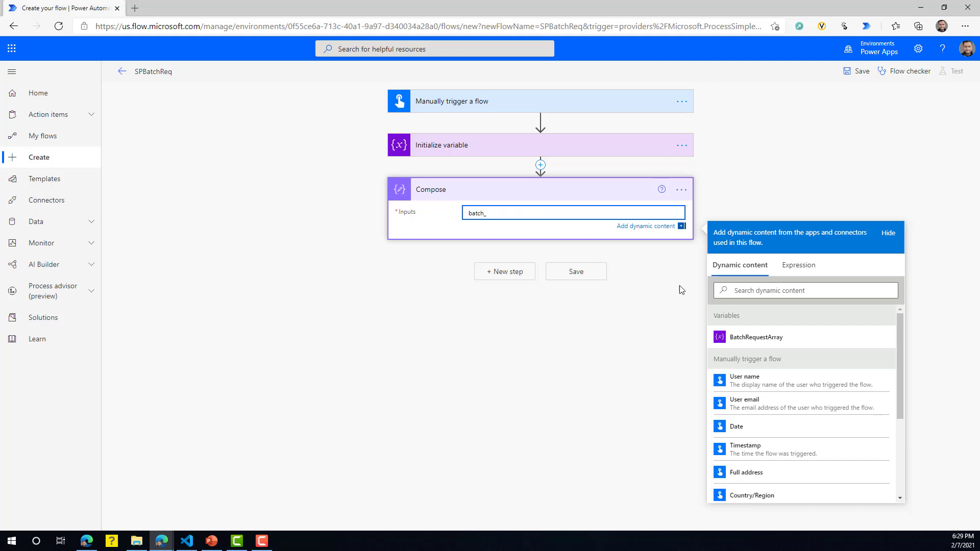
pyautogui.click(801, 267)
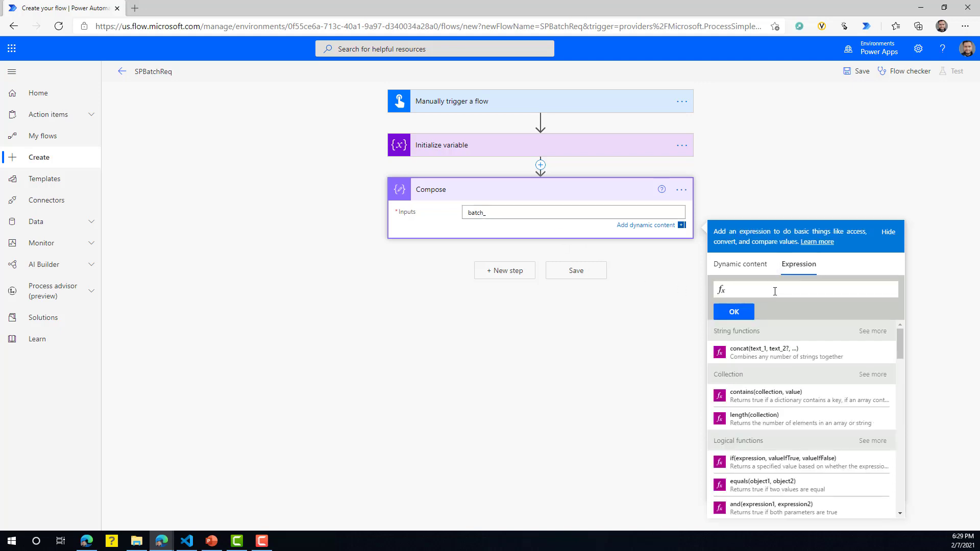
pyautogui.write('guid(')
pyautogui.click(735, 312)
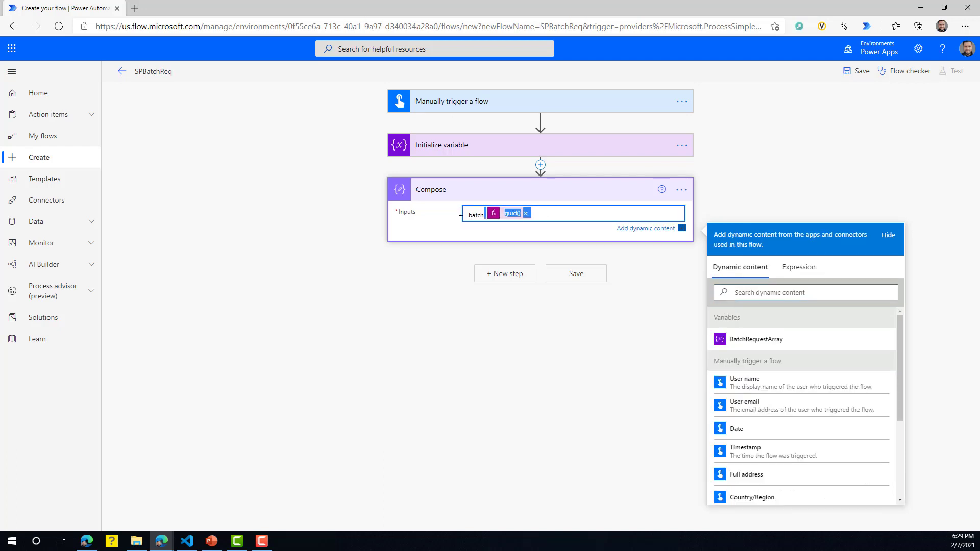
# Rename the Compose action that builds the batch identifier to BatchID.
pyautogui.click(682, 190)
pyautogui.click(717, 207)
pyautogui.write('BatchID')
# Add another Compose action beneath BatchID with the text changeset_ followed by the expression guid() as its input.
pyautogui.click(504, 261)
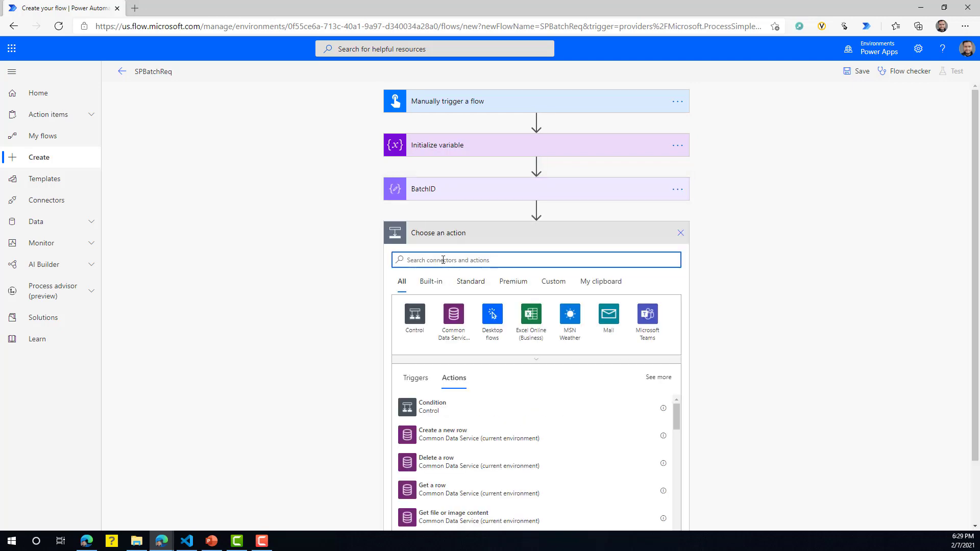
pyautogui.write('compose')
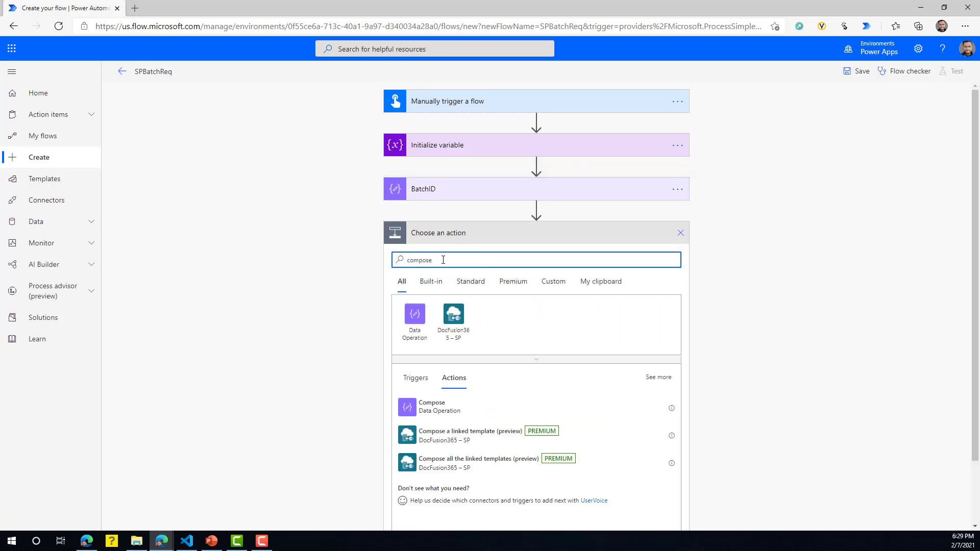
pyautogui.click(426, 407)
pyautogui.click(520, 256)
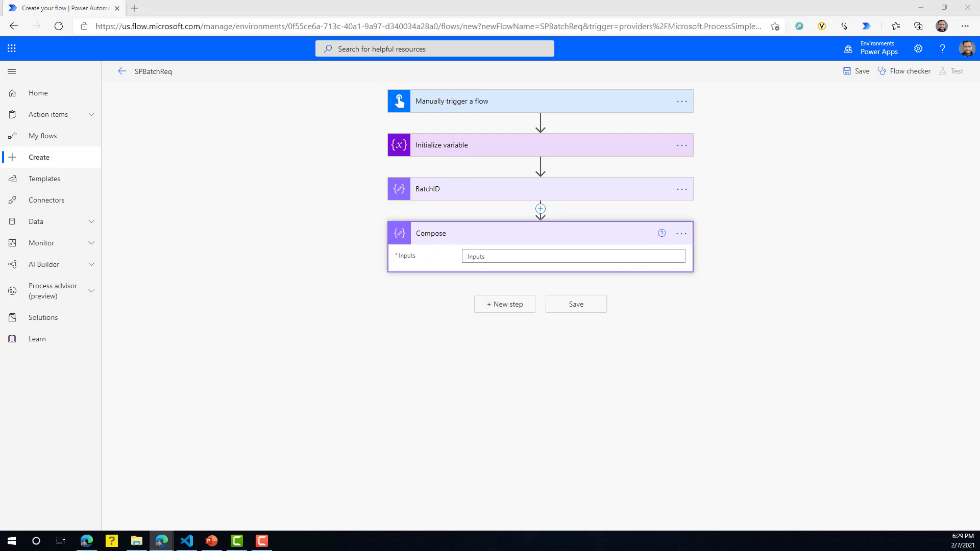
pyautogui.click(504, 257)
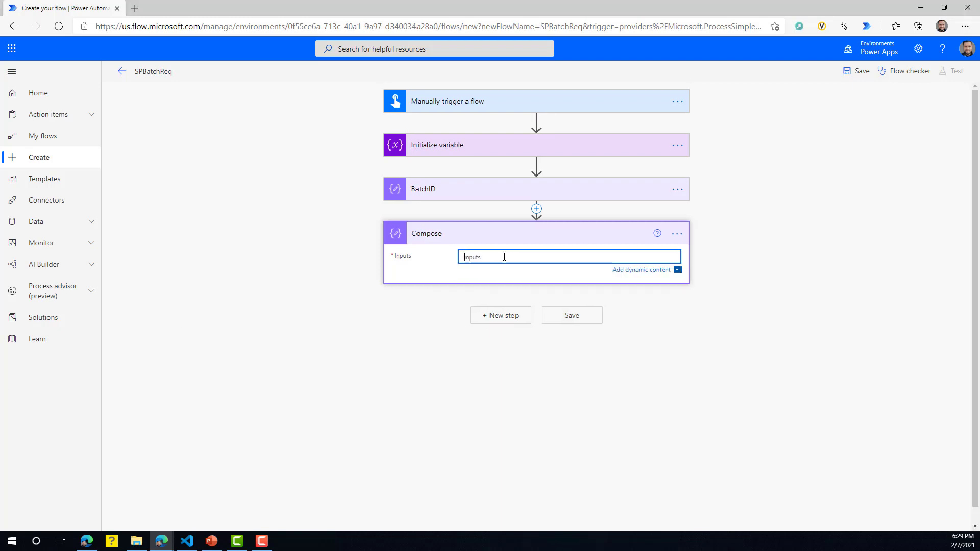
pyautogui.hotkey('ctrl', 'v')
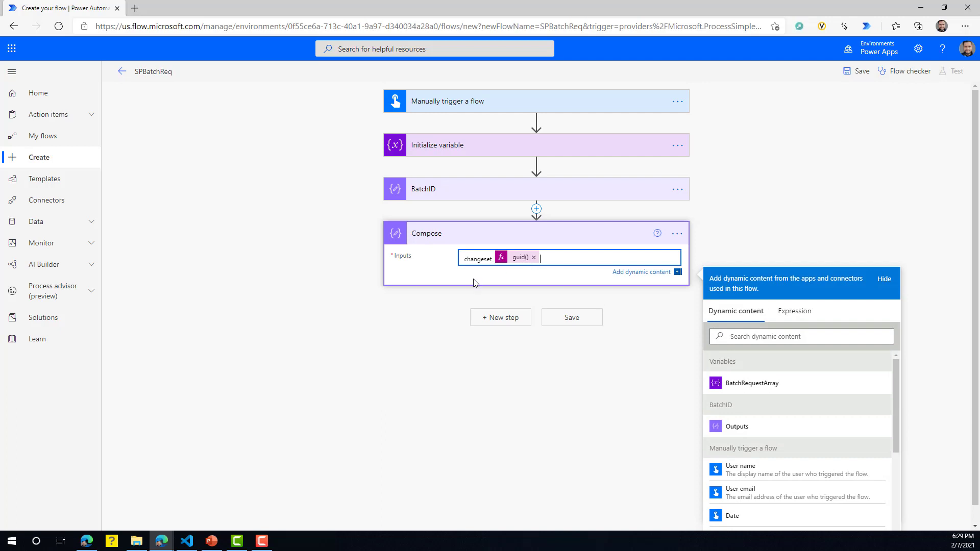
# Check the three batch header lines of BatchReq1.json in Visual Studio Code and add a further Compose action to the flow for them.
pyautogui.scroll(-1, 413, 313)
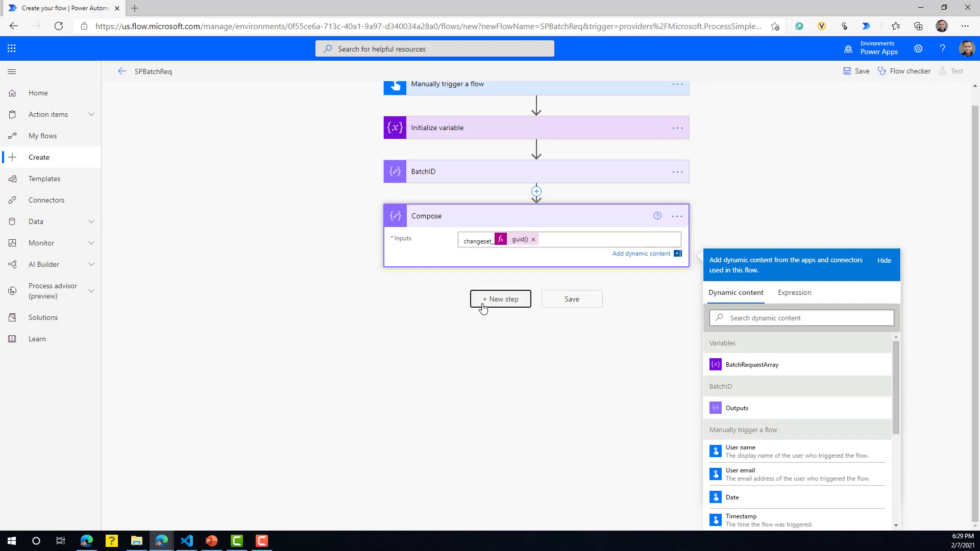
pyautogui.click(481, 300)
pyautogui.click(186, 541)
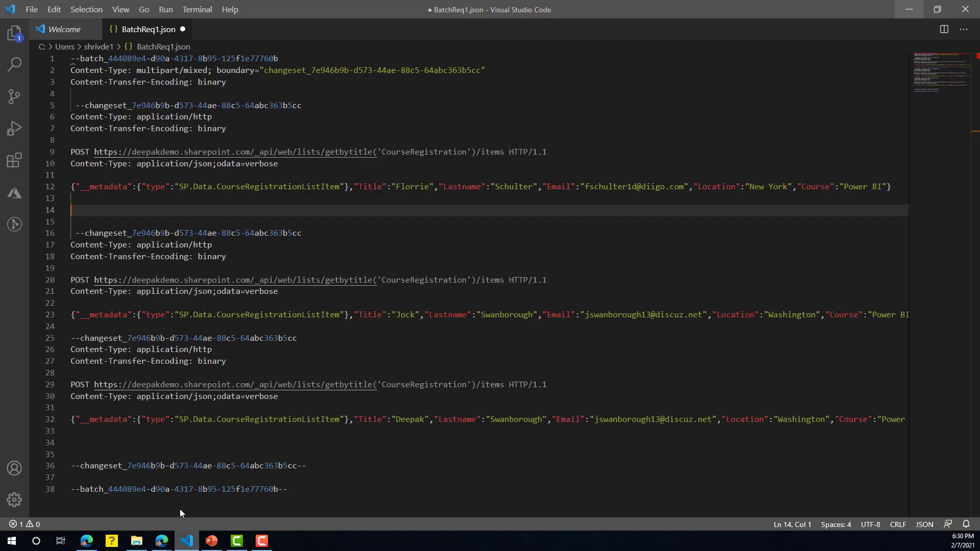
pyautogui.moveTo(72, 55); pyautogui.dragTo(194, 86)
pyautogui.click(914, 7)
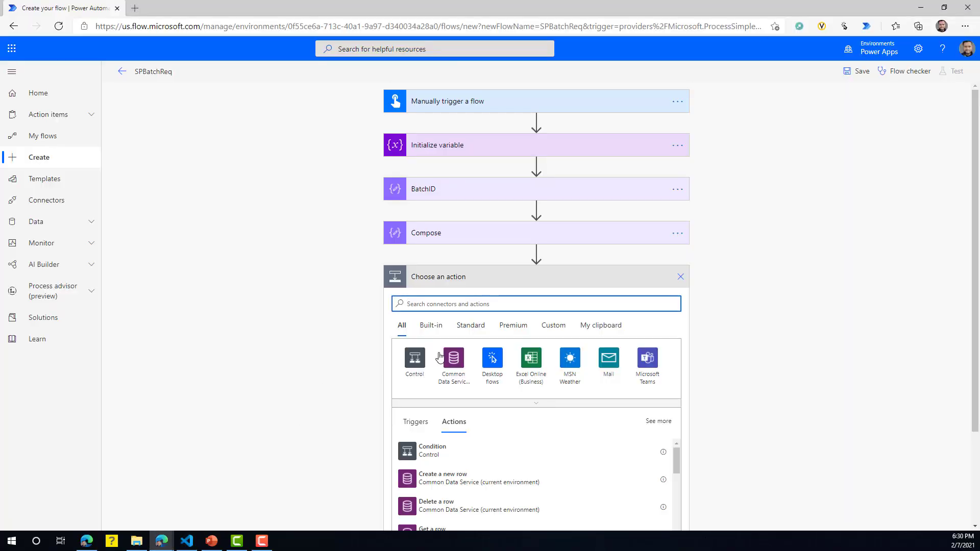
pyautogui.write('compos')
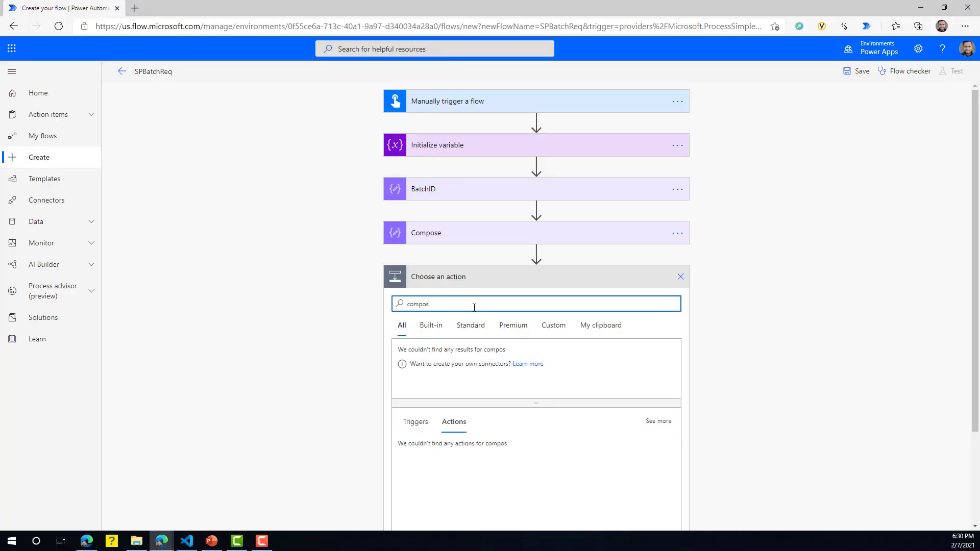
pyautogui.write('e')
pyautogui.click(429, 454)
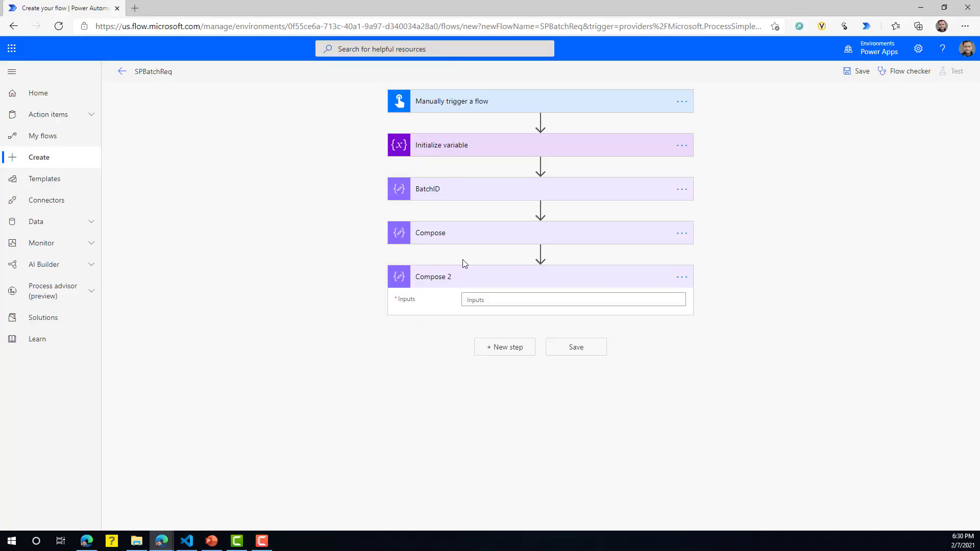
# Rename the newest Compose action to Header and fill it with the three batch header lines, using the BatchID and changesetID outputs as identifiers.
pyautogui.click(679, 283)
pyautogui.click(721, 299)
pyautogui.write('Header')
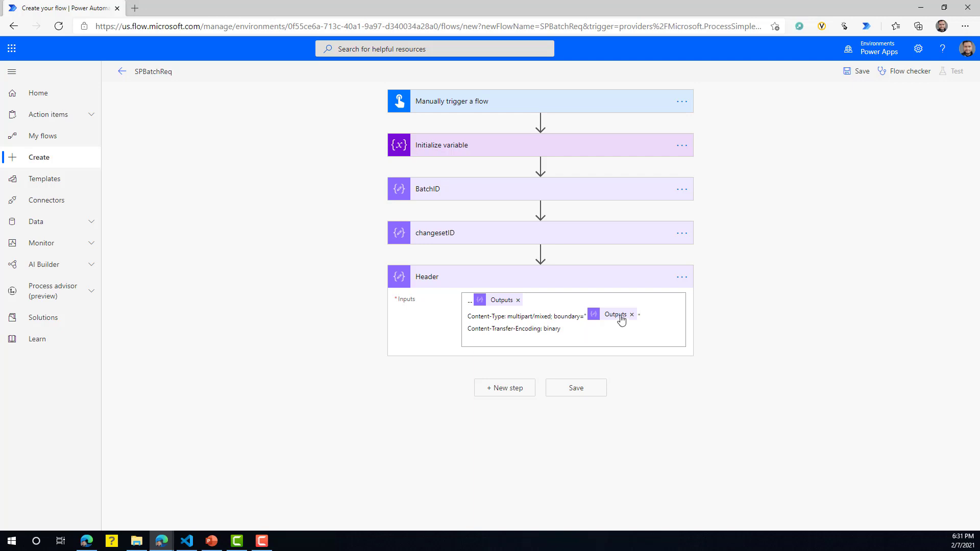
pyautogui.moveTo(621, 321)
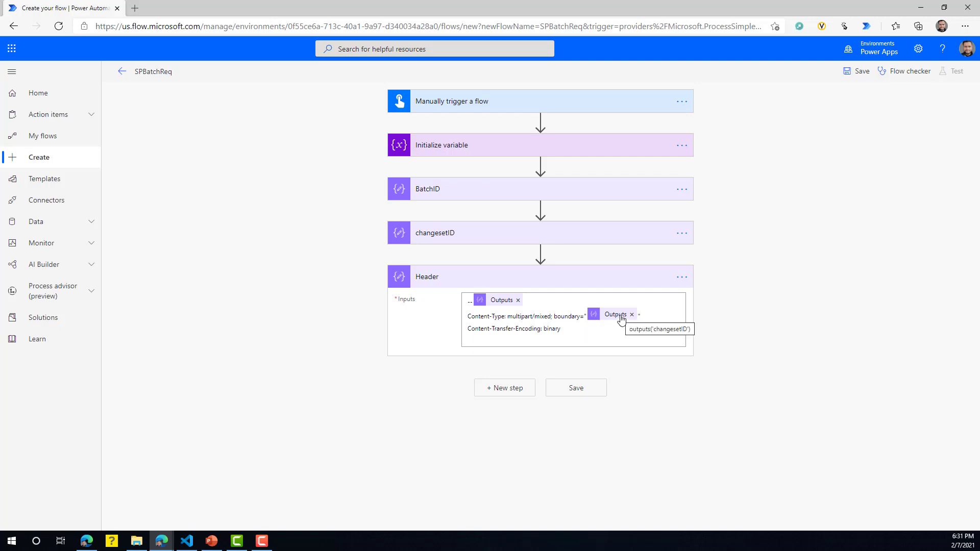
pyautogui.click(489, 330)
# Add an Append to array variable action that appends the Header output to BatchRequestArray, and save the flow.
pyautogui.click(525, 411)
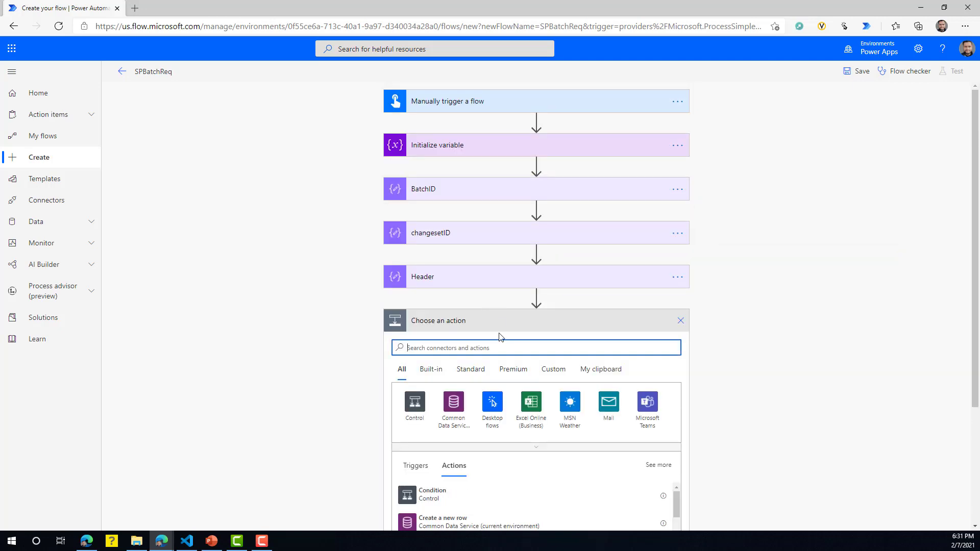
pyautogui.write('var')
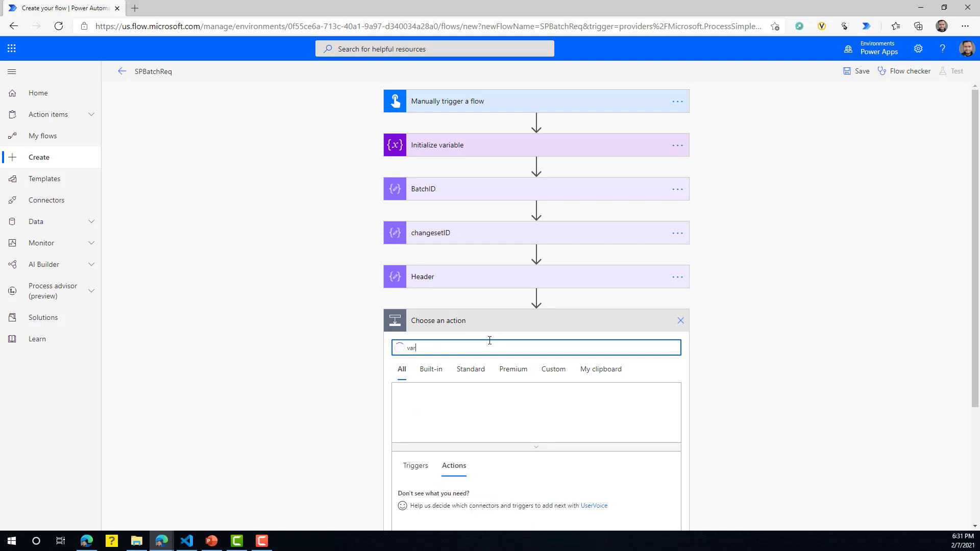
pyautogui.scroll(-3, 497, 383)
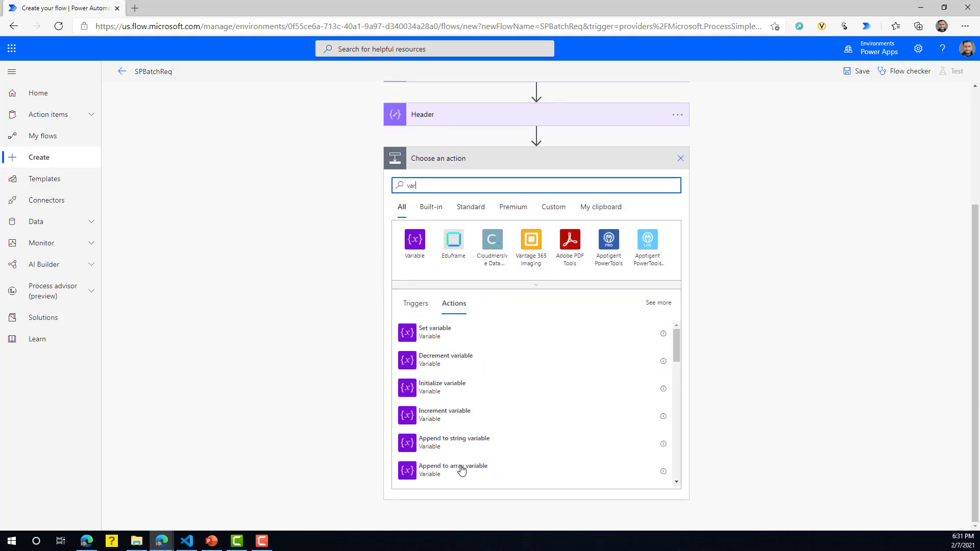
pyautogui.click(453, 470)
pyautogui.click(650, 345)
pyautogui.click(476, 381)
pyautogui.click(495, 361)
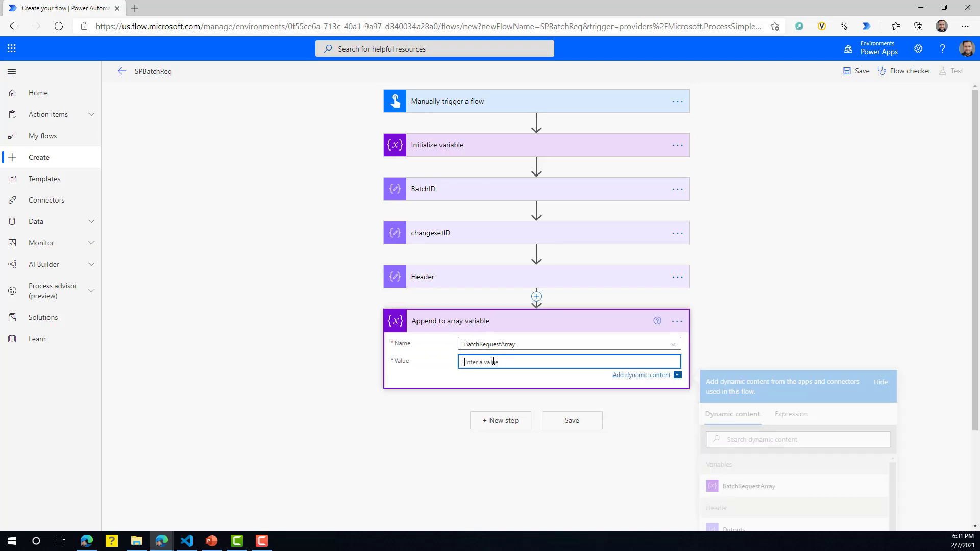
pyautogui.scroll(-2, 796, 490)
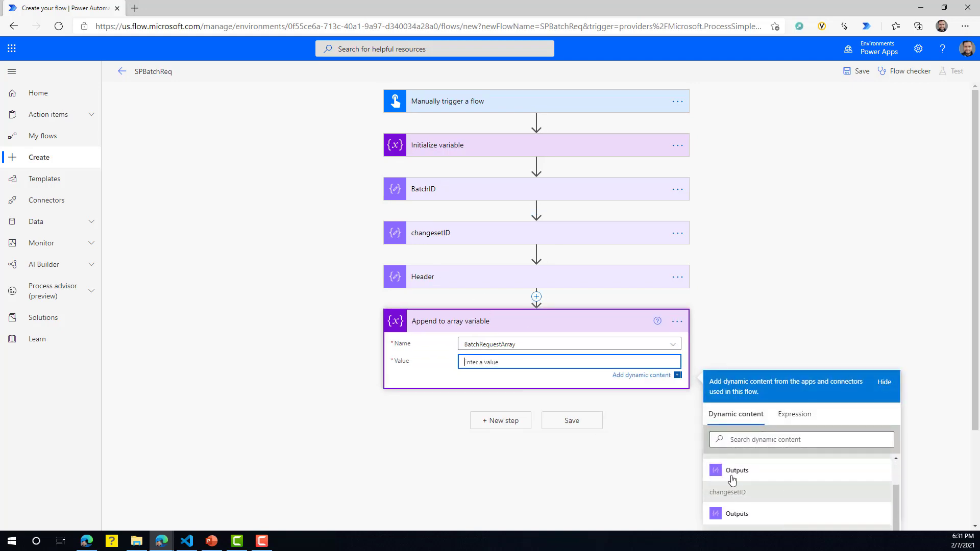
pyautogui.click(735, 472)
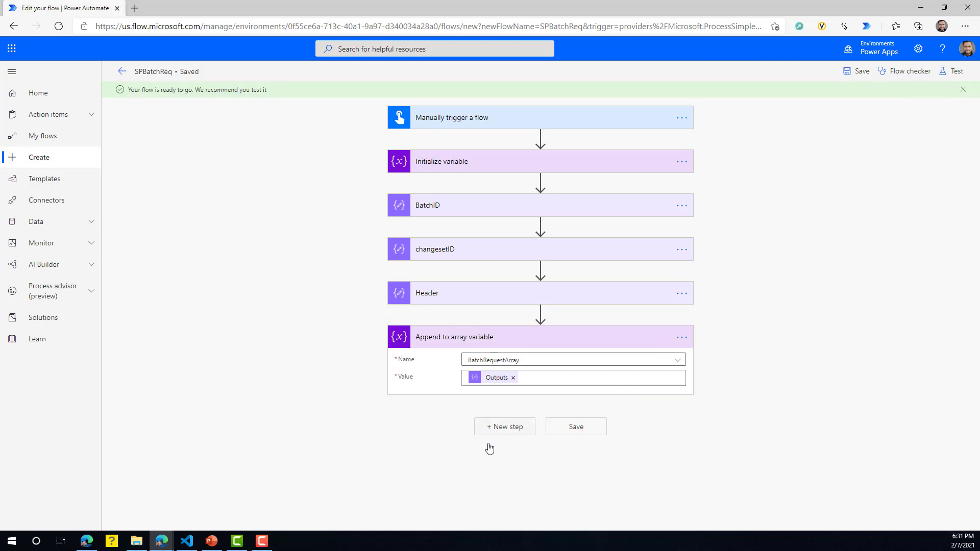
# Add the Excel Online action List rows present in a table for Table1 of /Sampledata.xlsx in the Communication site's Documents library.
pyautogui.click(503, 426)
pyautogui.click(531, 462)
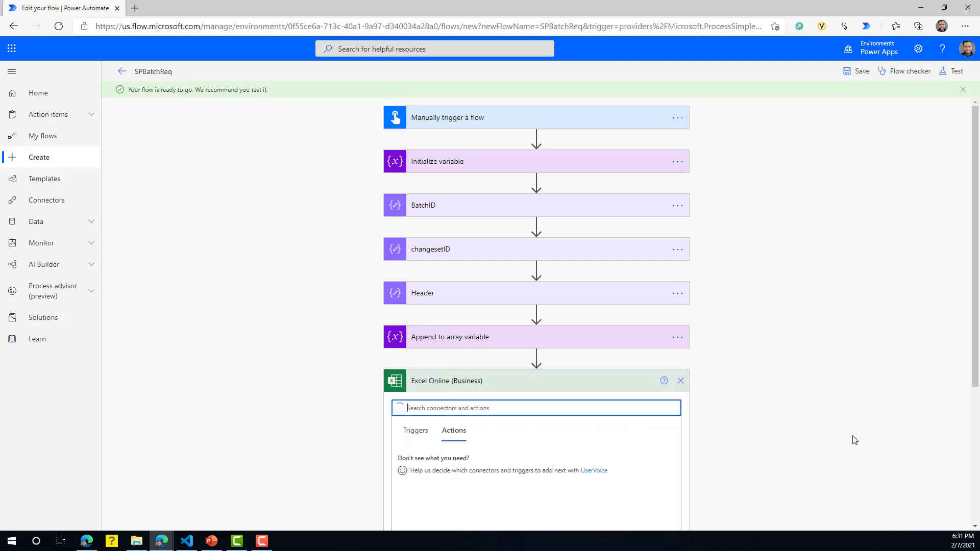
pyautogui.scroll(-3, 854, 438)
pyautogui.click(467, 419)
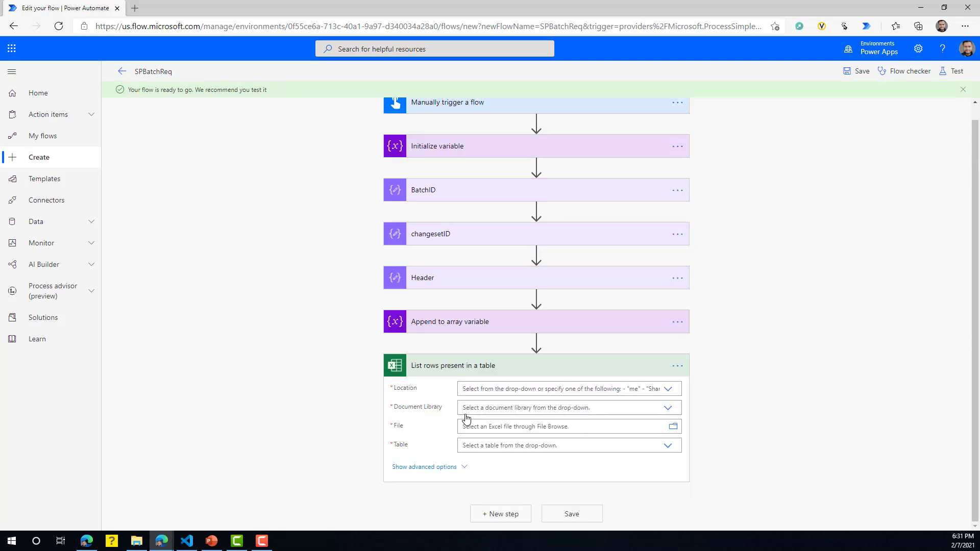
pyautogui.click(667, 392)
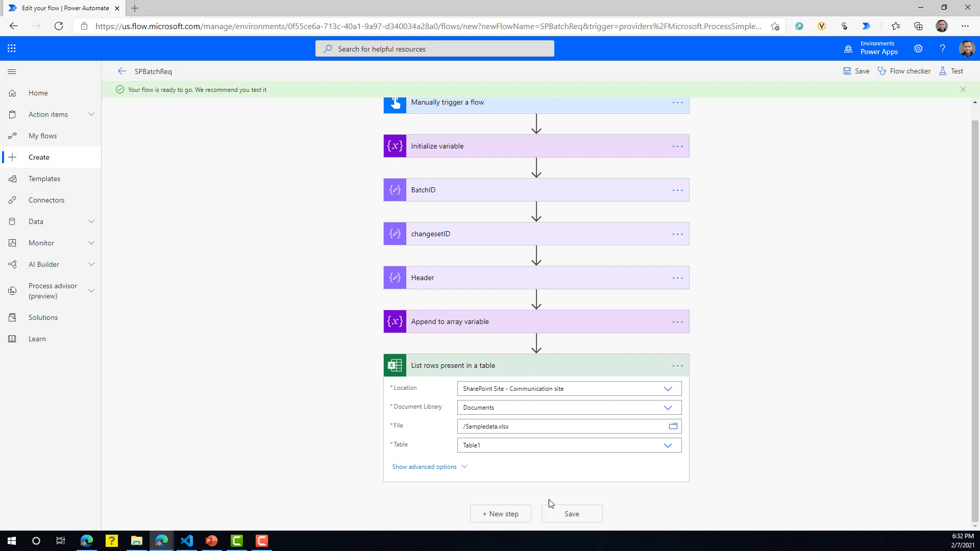
# Add a Compose action holding the first changeset block (lines 5–12) of BatchReq1.json from Visual Studio Code, using the changesetID output as its identifier.
pyautogui.click(504, 518)
pyautogui.write('compose')
pyautogui.click(428, 402)
pyautogui.click(187, 541)
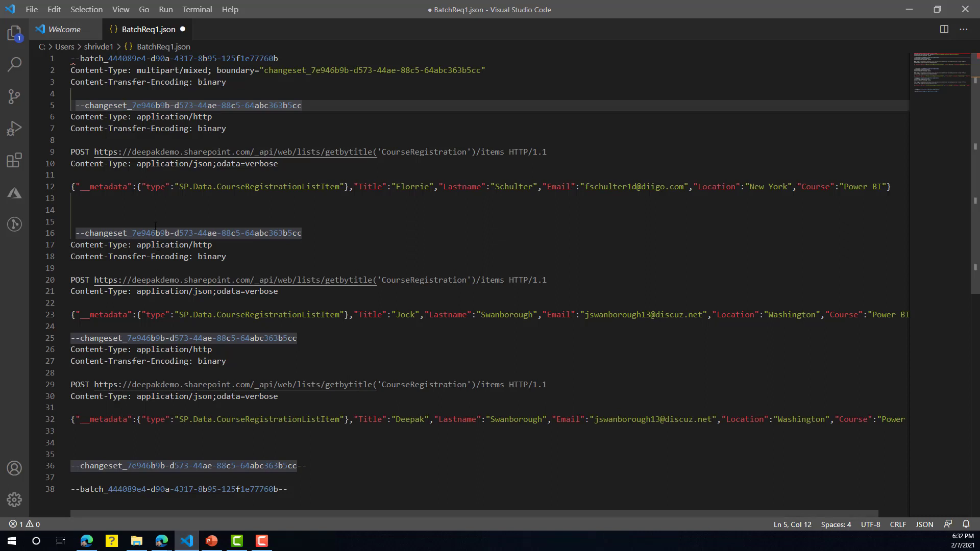
pyautogui.click(155, 225)
pyautogui.moveTo(74, 100); pyautogui.dragTo(252, 133)
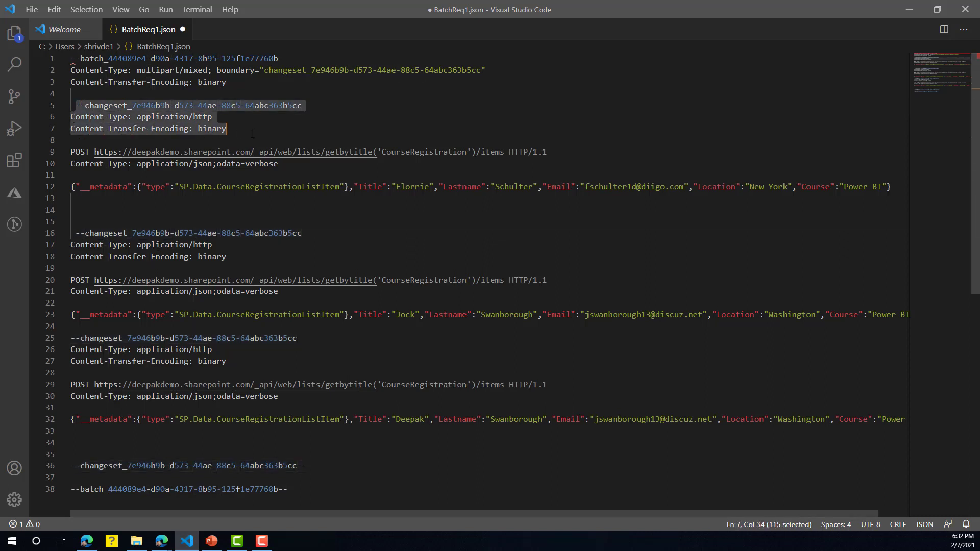
pyautogui.moveTo(71, 151); pyautogui.dragTo(122, 204)
pyautogui.moveTo(75, 105); pyautogui.dragTo(101, 199)
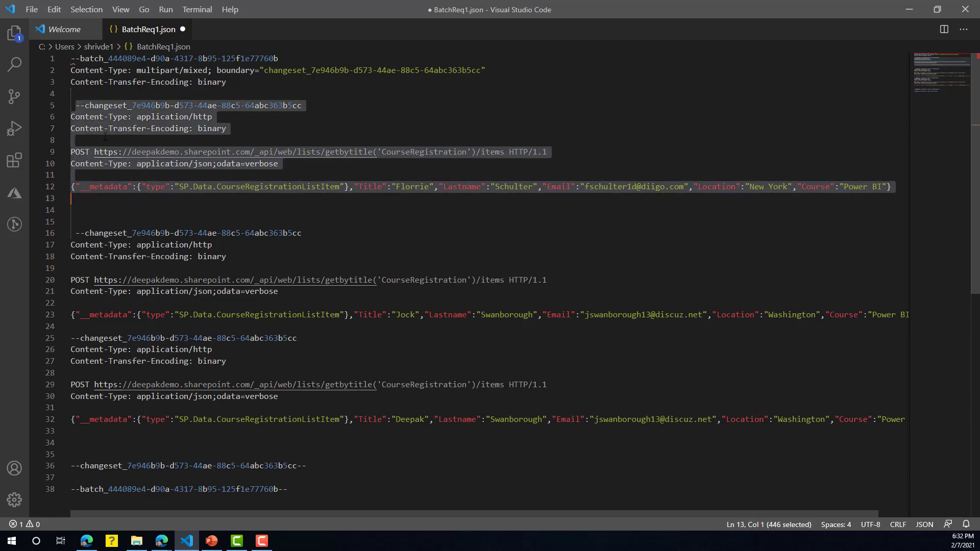
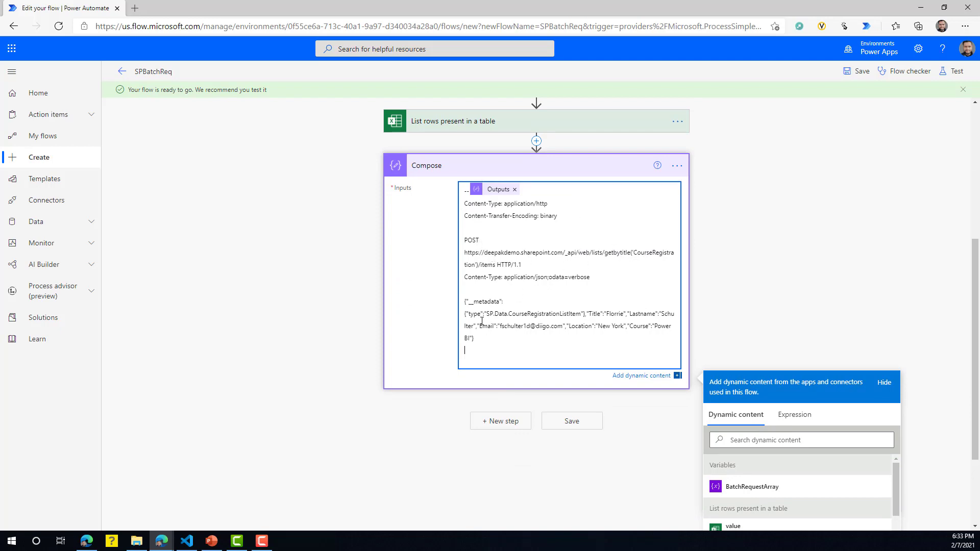
# Replace the sample Title, Lastname, Email, Location and Course values in the Compose with the Excel FirstName, Lastname, Email, Location and Course fields.
pyautogui.doubleClick(615, 313)
pyautogui.scroll(-2, 728, 433)
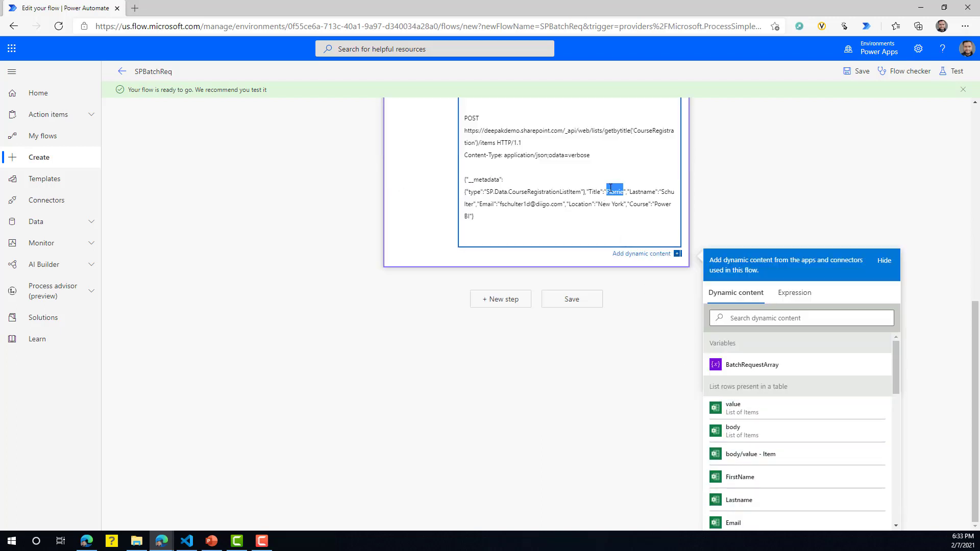
pyautogui.click(728, 478)
pyautogui.click(558, 344)
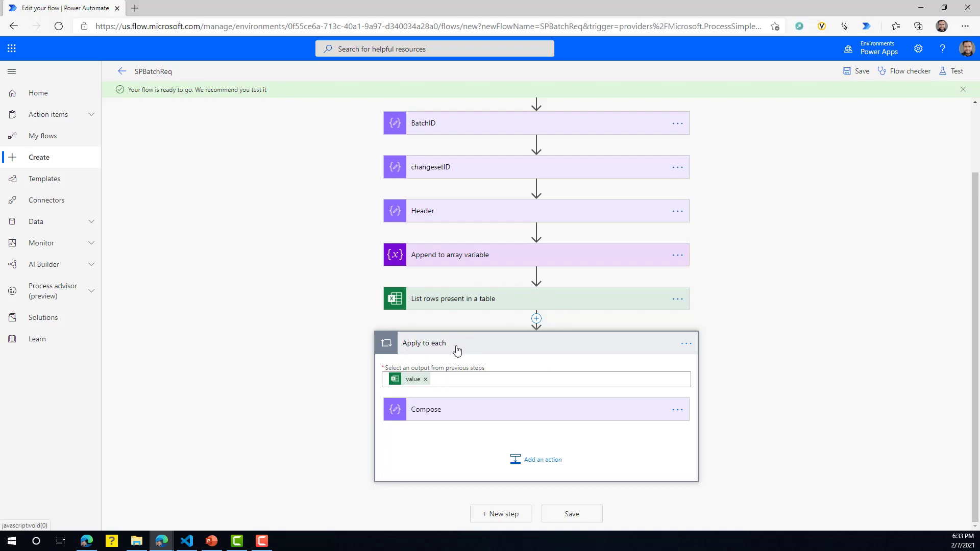
pyautogui.click(500, 413)
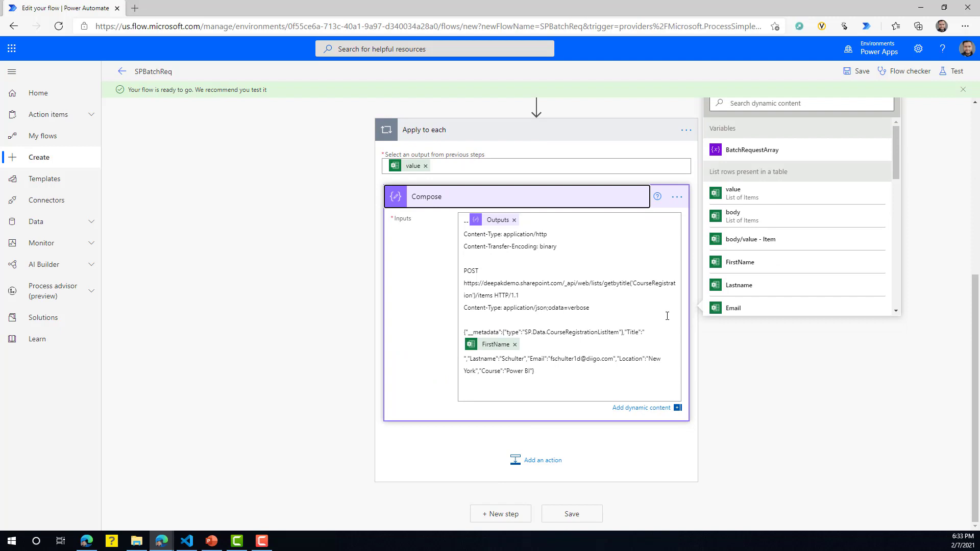
pyautogui.doubleClick(512, 359)
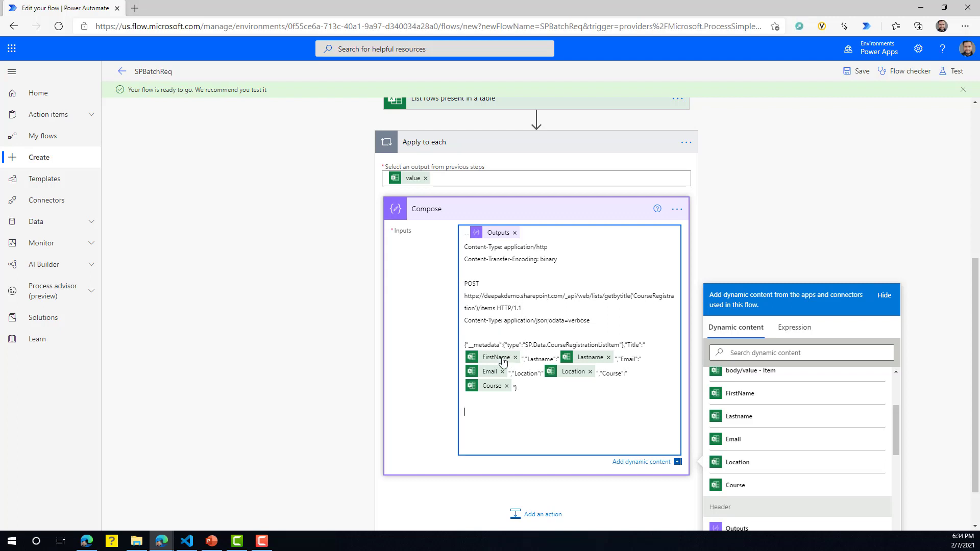
pyautogui.scroll(-1, 533, 397)
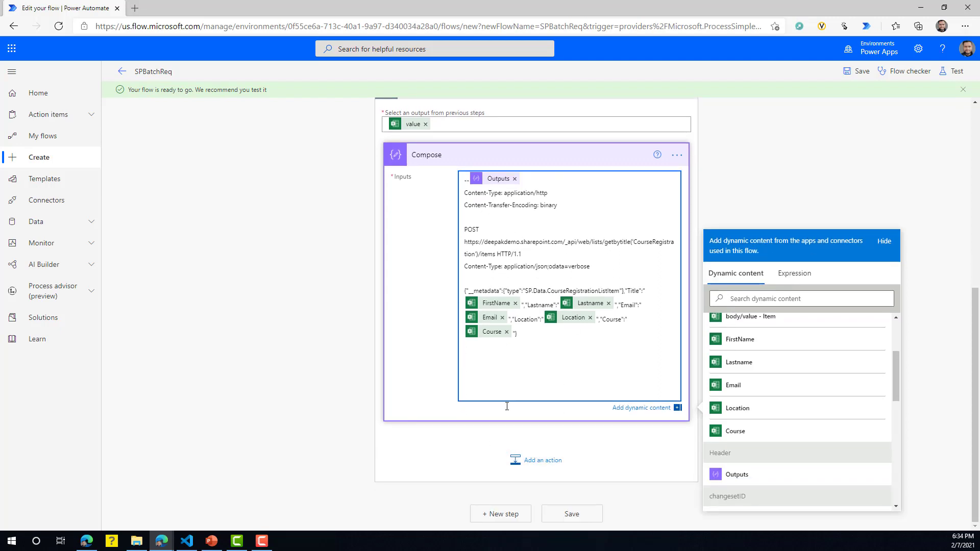
# Add an Append to array variable action inside Apply to each that appends the Compose output to BatchRequestArray, and check the Compose text.
pyautogui.click(540, 461)
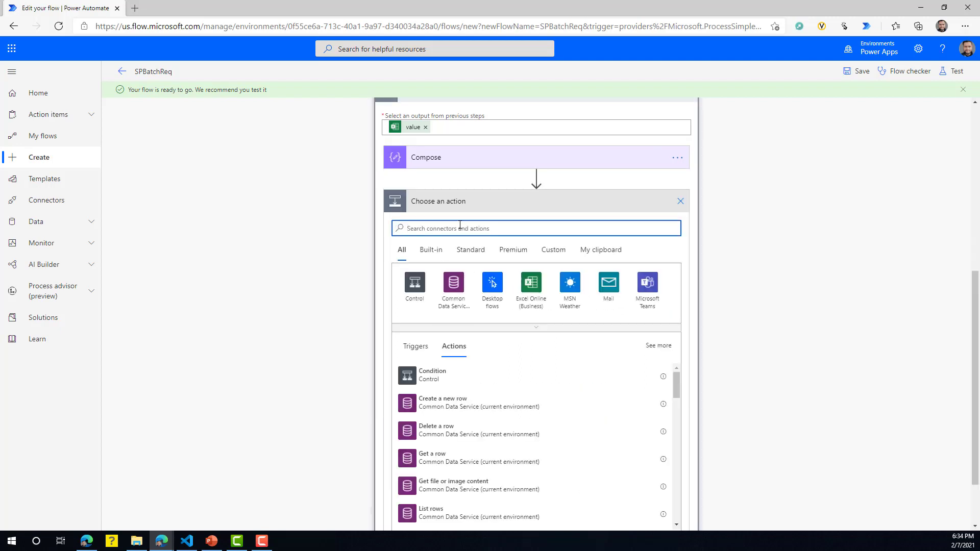
pyautogui.write('var')
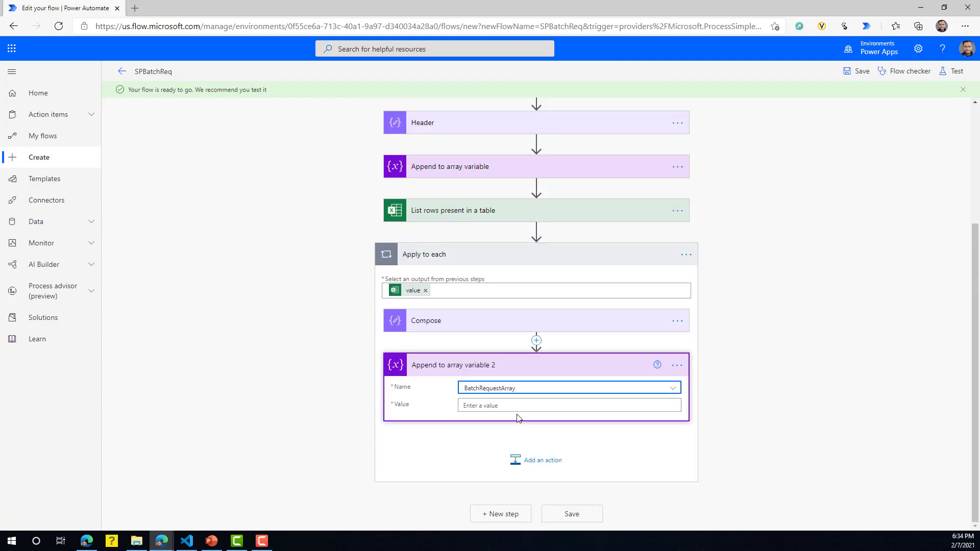
pyautogui.click(561, 405)
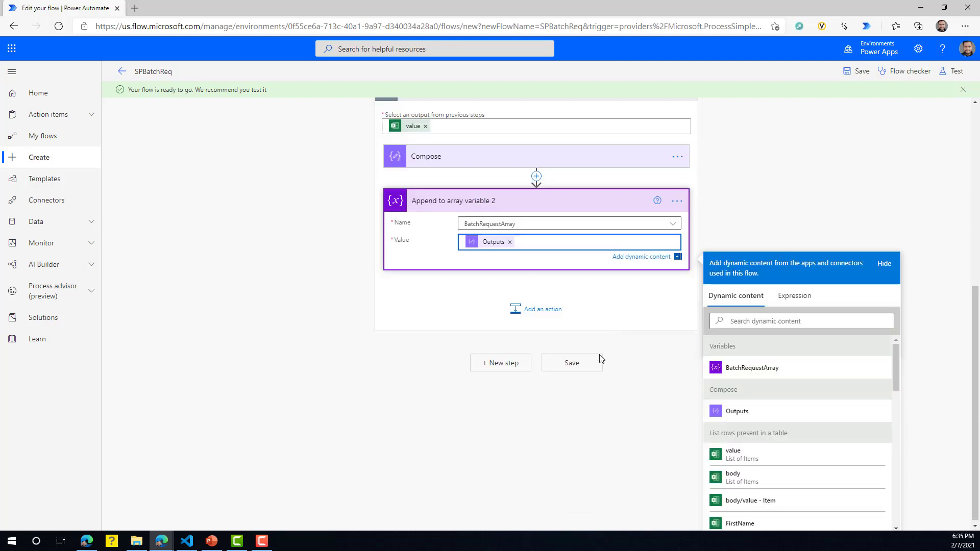
pyautogui.click(505, 432)
pyautogui.scroll(3, 505, 432)
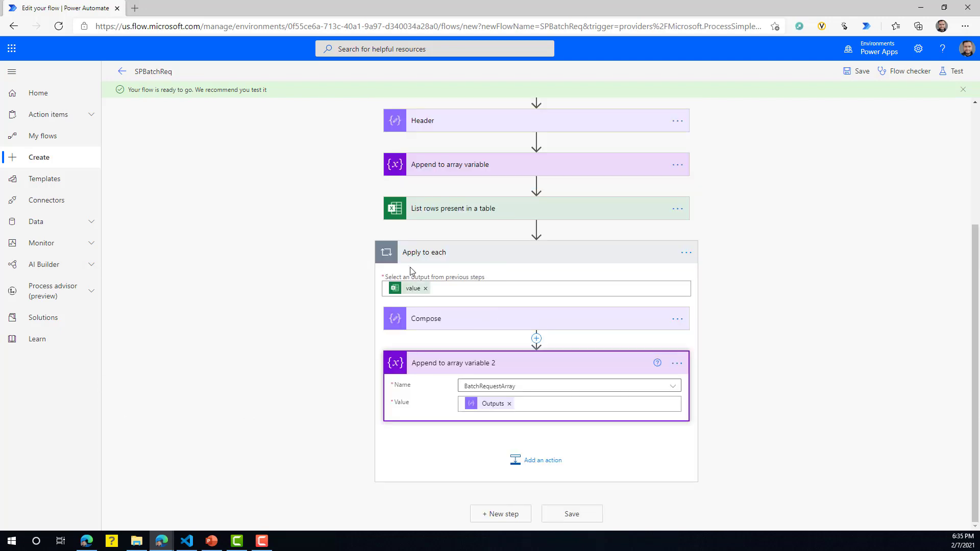
pyautogui.click(405, 321)
pyautogui.scroll(-3, 212, 304)
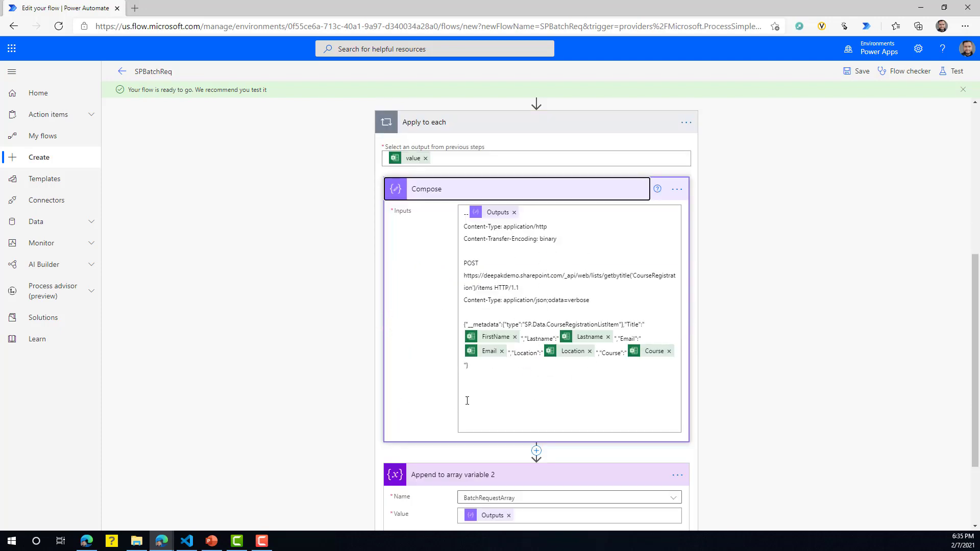
pyautogui.scroll(-2, 467, 401)
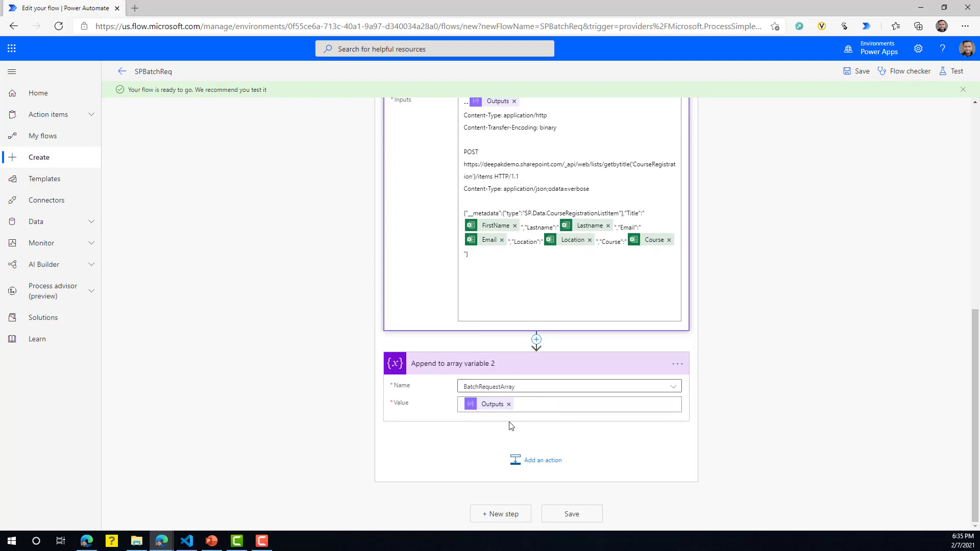
# After the loop, append the closing changeset and batch lines from BatchReq1.json to BatchRequestArray, wrapping the changesetID and BatchID outputs in double hyphens.
pyautogui.click(543, 460)
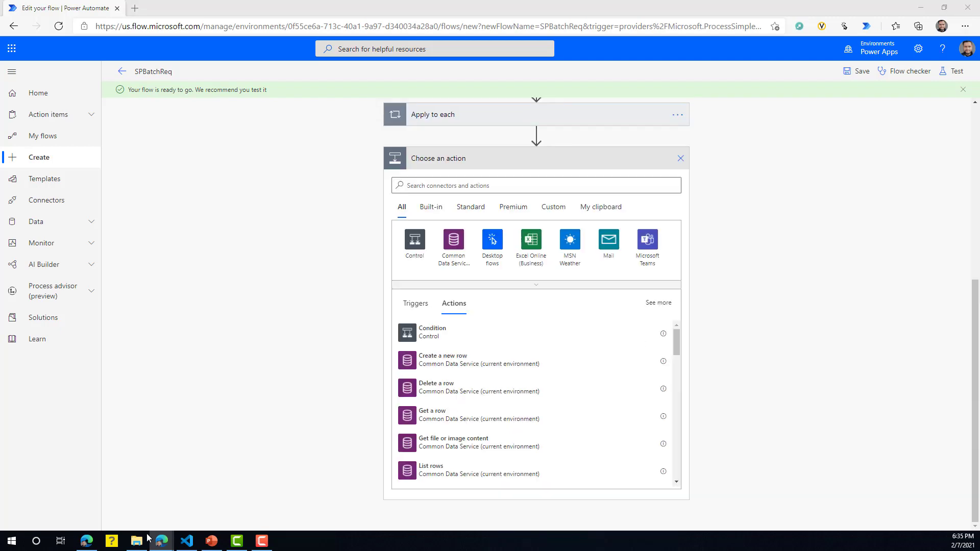
pyautogui.click(187, 541)
pyautogui.scroll(-5, 306, 306)
pyautogui.moveTo(288, 306); pyautogui.dragTo(70, 282)
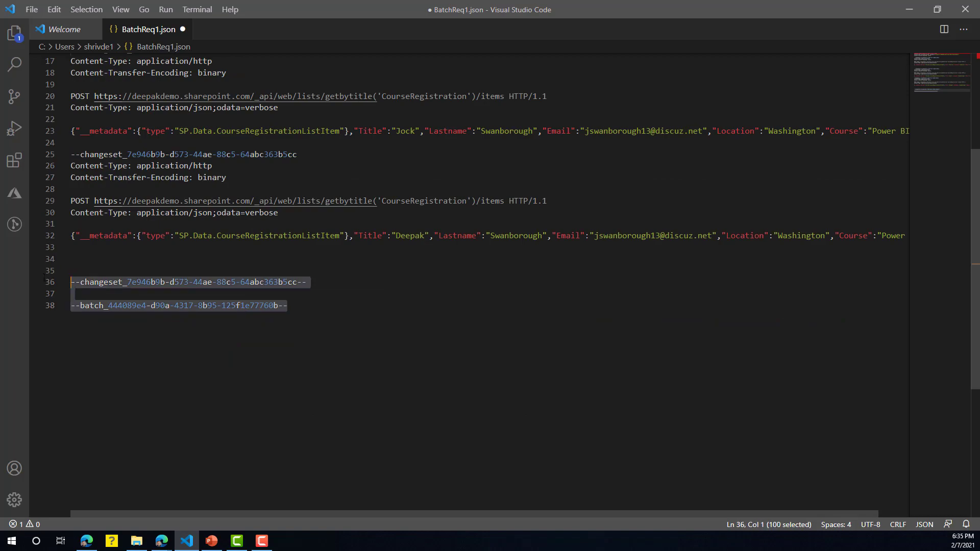
pyautogui.click(162, 541)
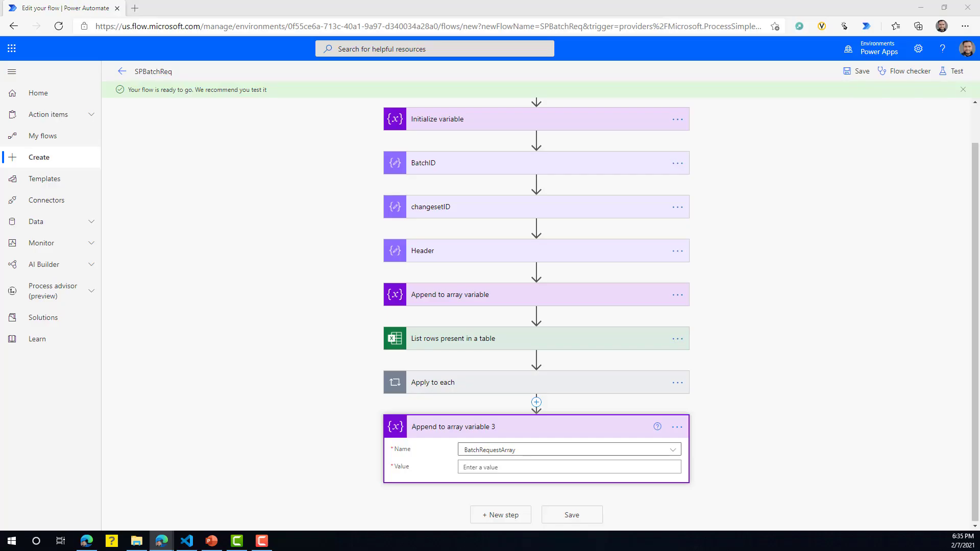
pyautogui.click(489, 473)
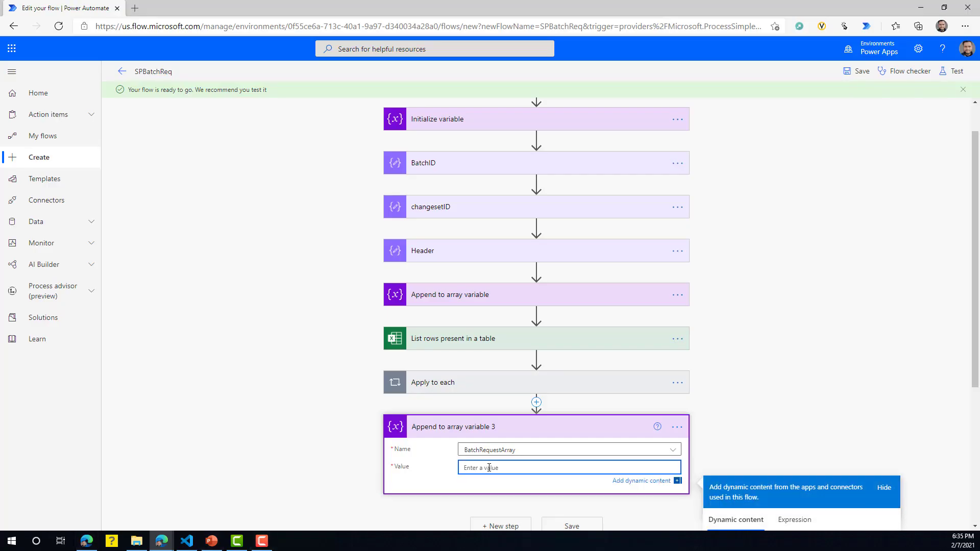
pyautogui.write('--Outputs--  --Outputs--')
pyautogui.scroll(-3, 578, 419)
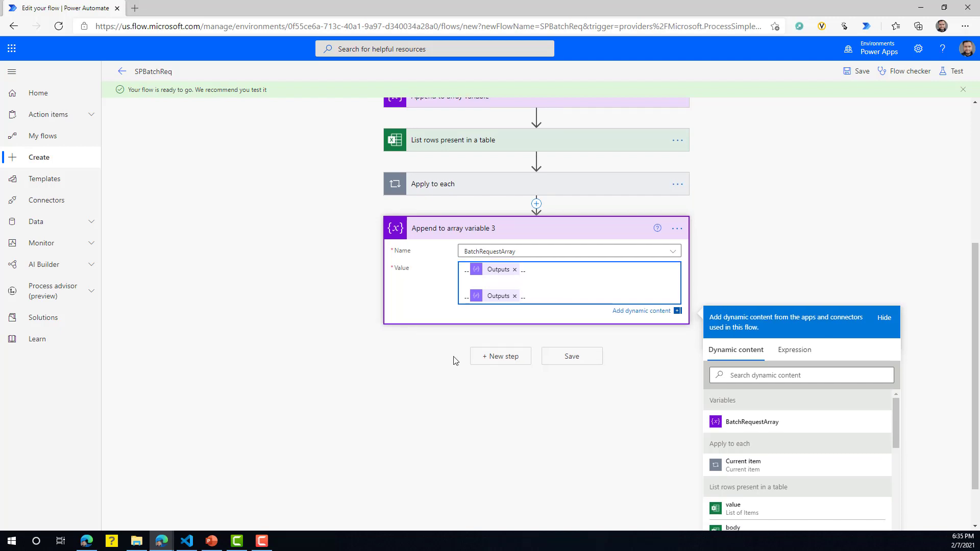
# Compare the flow's sequence of actions with the batch request structure of BatchReq1.json in Visual Studio Code.
pyautogui.scroll(5, 455, 357)
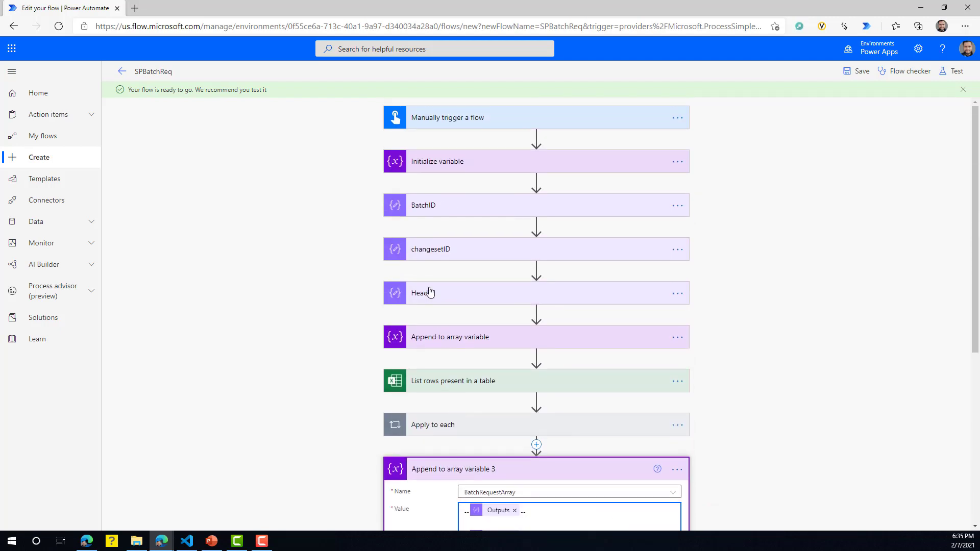
pyautogui.scroll(-2, 432, 286)
pyautogui.scroll(-3, 448, 309)
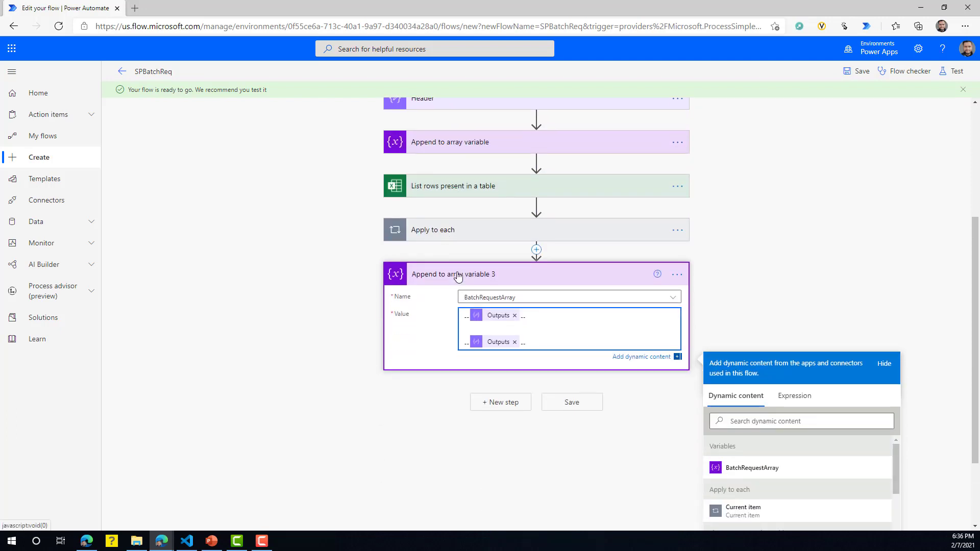
pyautogui.click(187, 541)
pyautogui.scroll(5, 490, 255)
pyautogui.hotkey('alt', 'Tab')
pyautogui.scroll(-5, 562, 294)
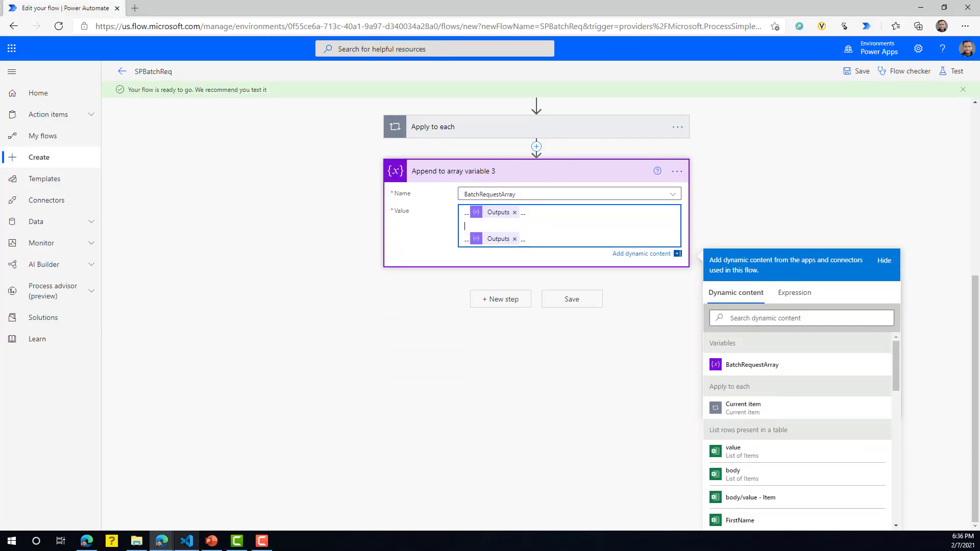
pyautogui.click(187, 541)
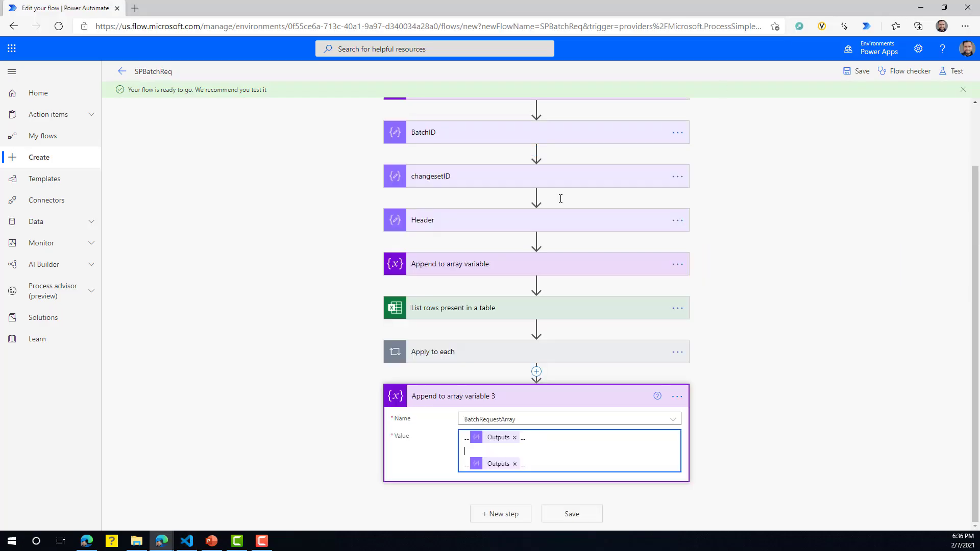
pyautogui.hotkey('alt', 'Tab')
# Add a Compose action with the expression join(variables('BatchRequestArray'),' ') and compare its purpose with the full request text in Visual Studio Code.
pyautogui.click(501, 299)
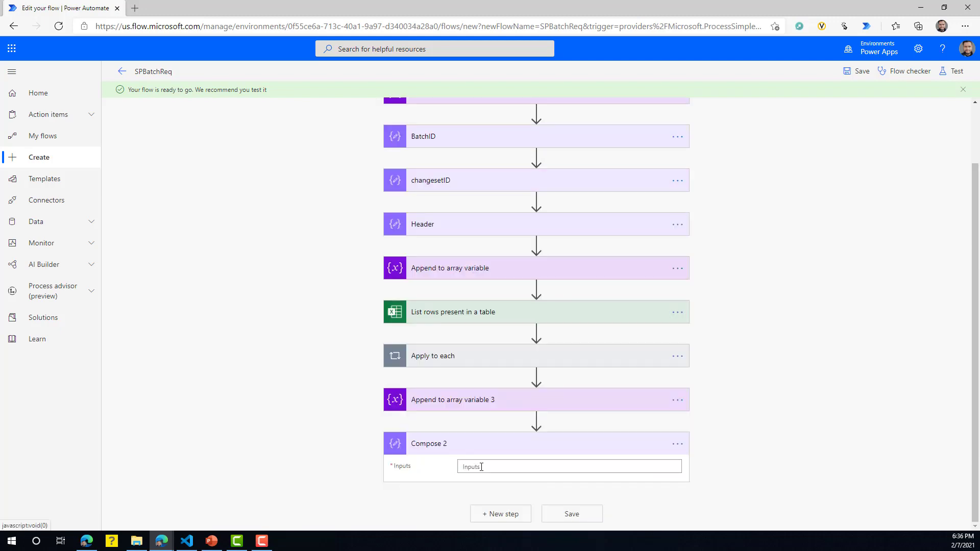
pyautogui.click(543, 466)
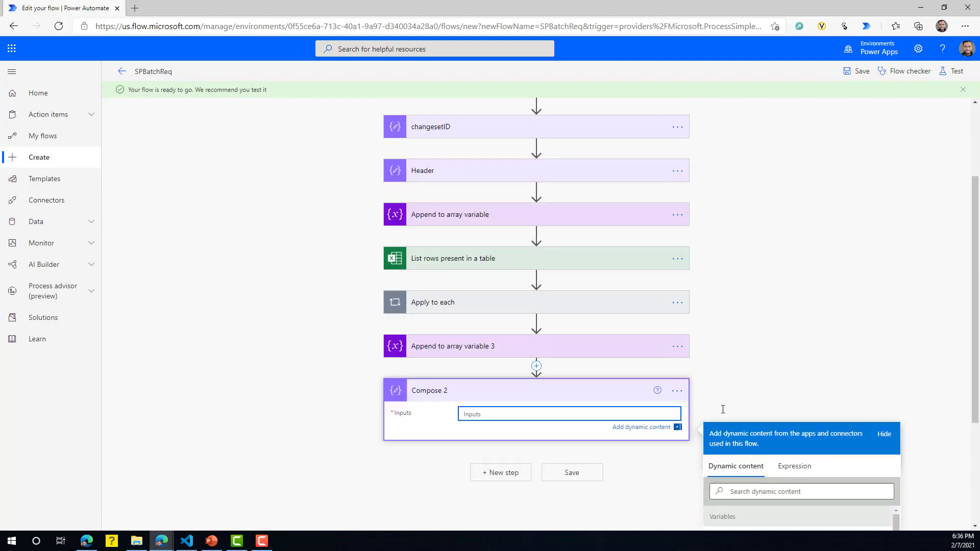
pyautogui.click(795, 293)
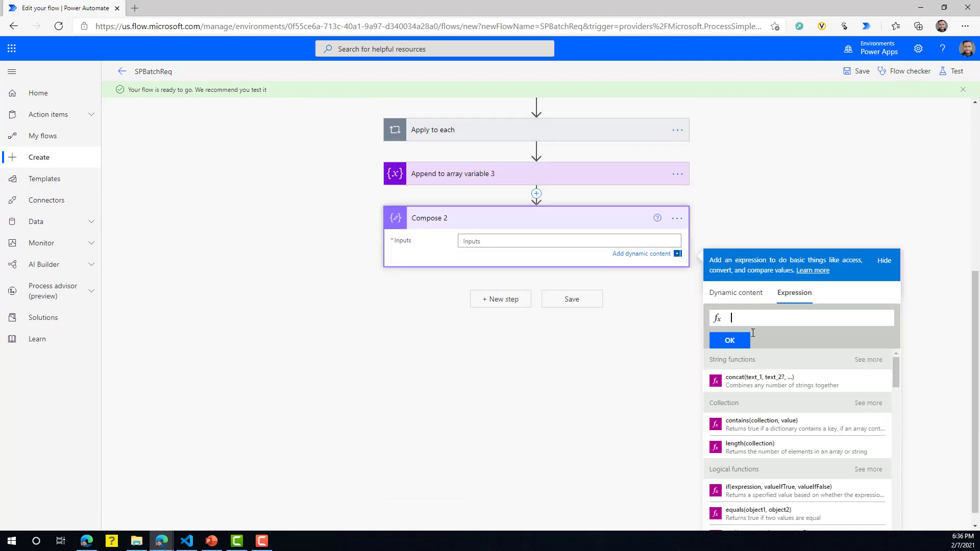
pyautogui.write('join(')
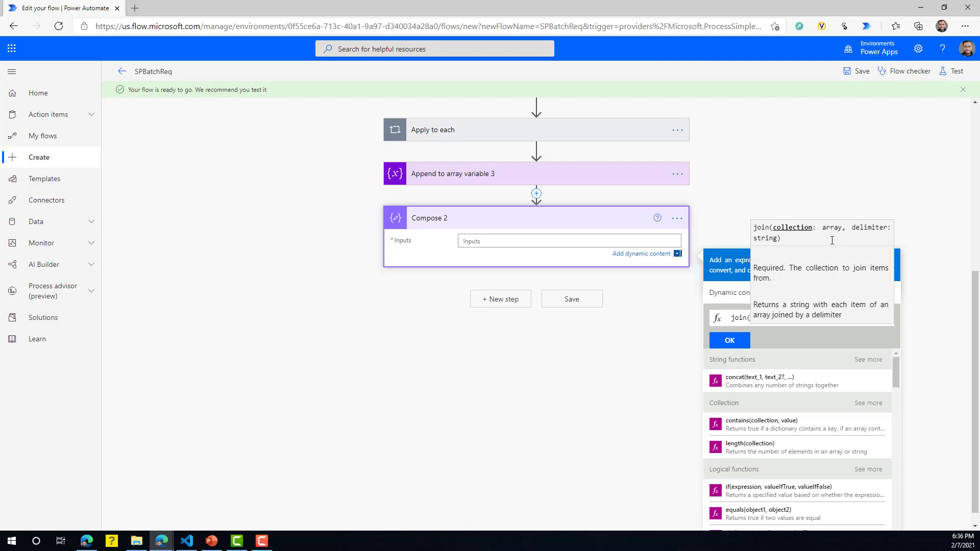
pyautogui.click(730, 340)
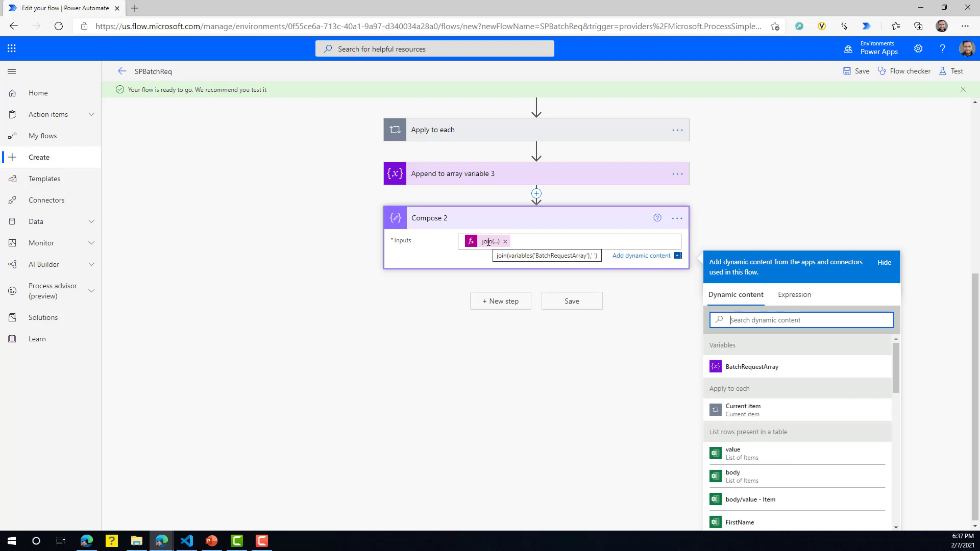
pyautogui.hotkey('alt', 'Tab')
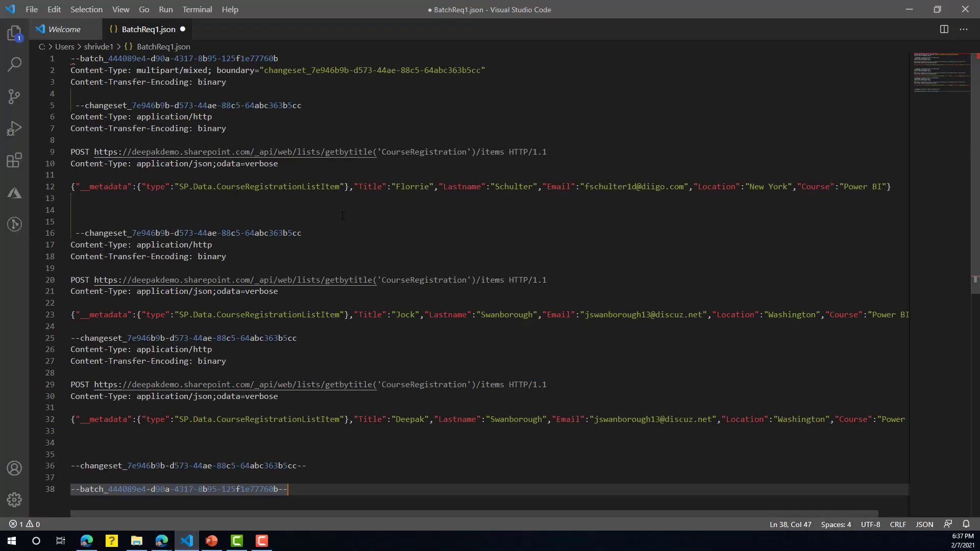
pyautogui.moveTo(71, 59); pyautogui.dragTo(311, 513)
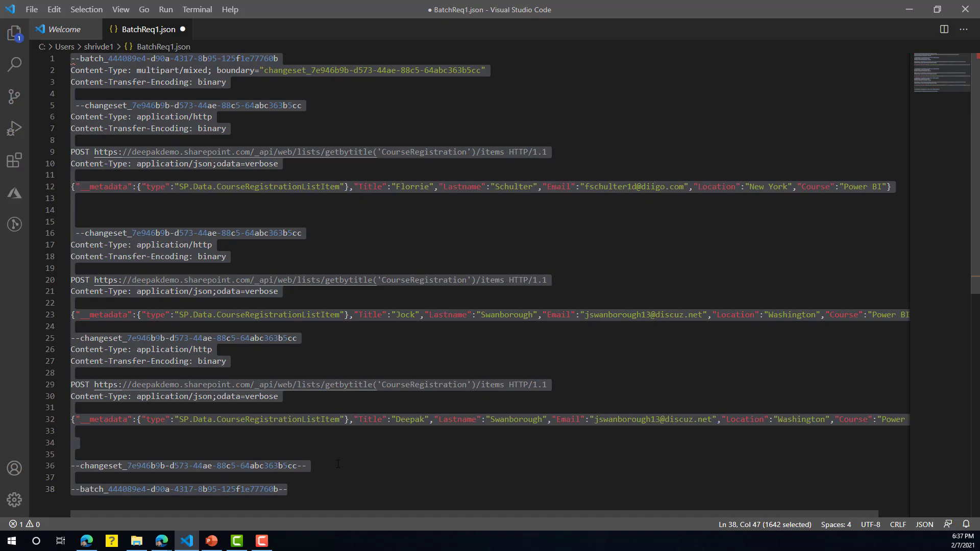
pyautogui.hotkey('alt', 'Tab')
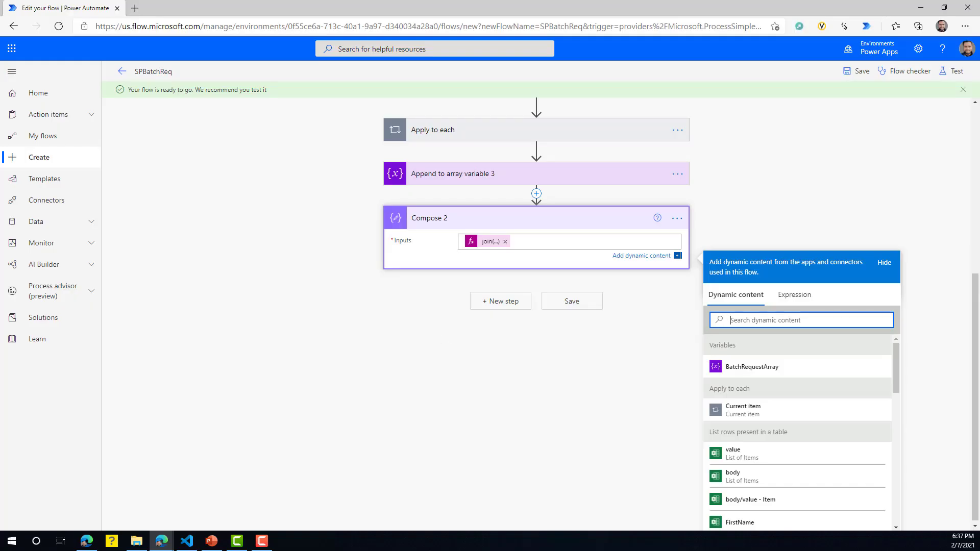
# Add a Send an HTTP request to SharePoint action after Compose 2.
pyautogui.click(501, 301)
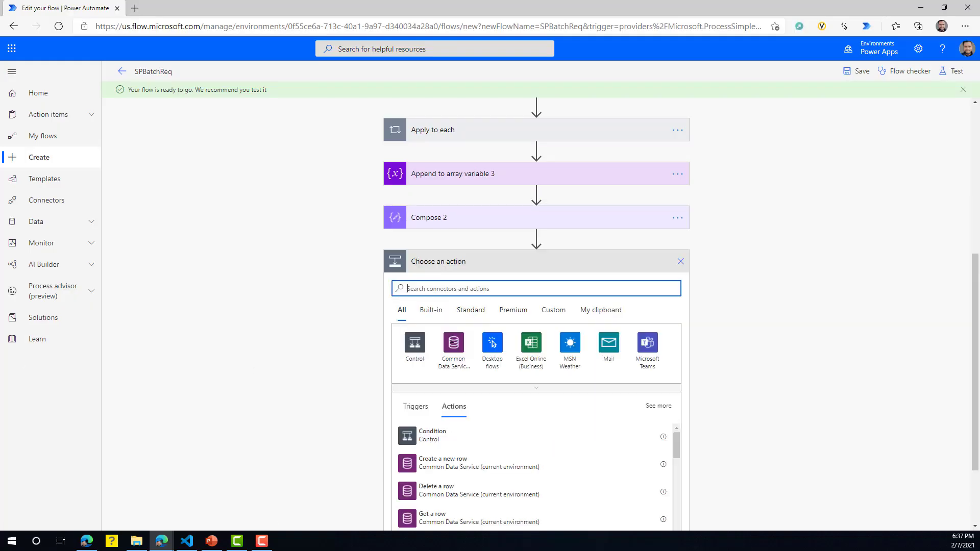
pyautogui.write('share')
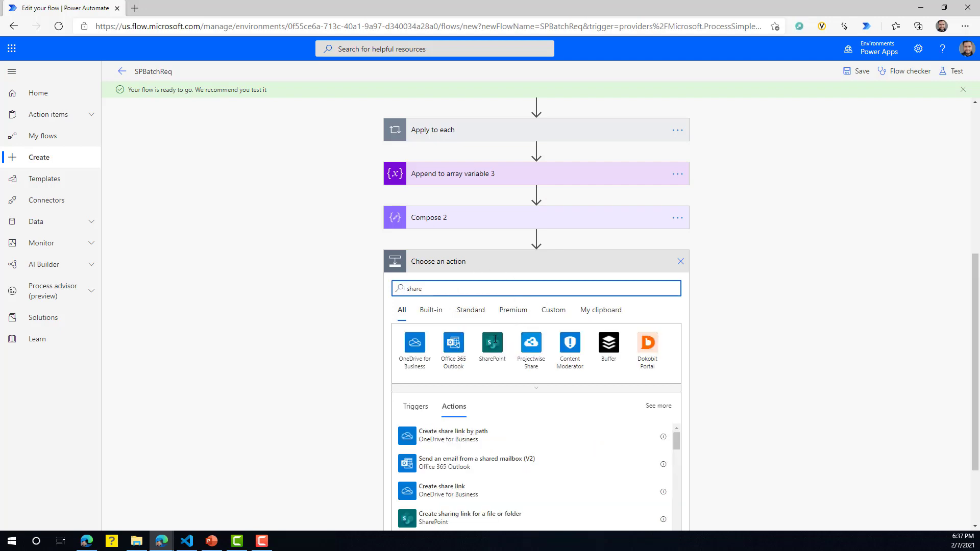
pyautogui.click(494, 341)
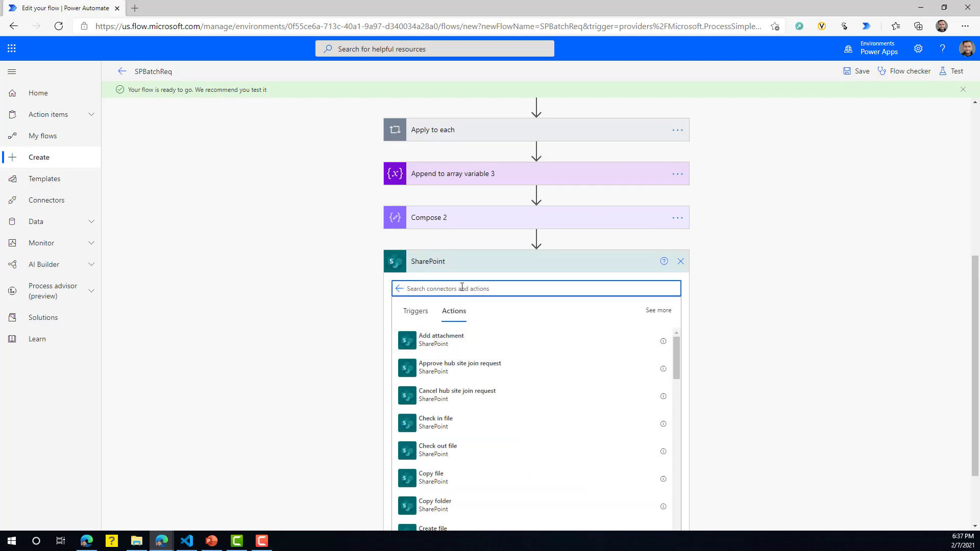
pyautogui.write('ht')
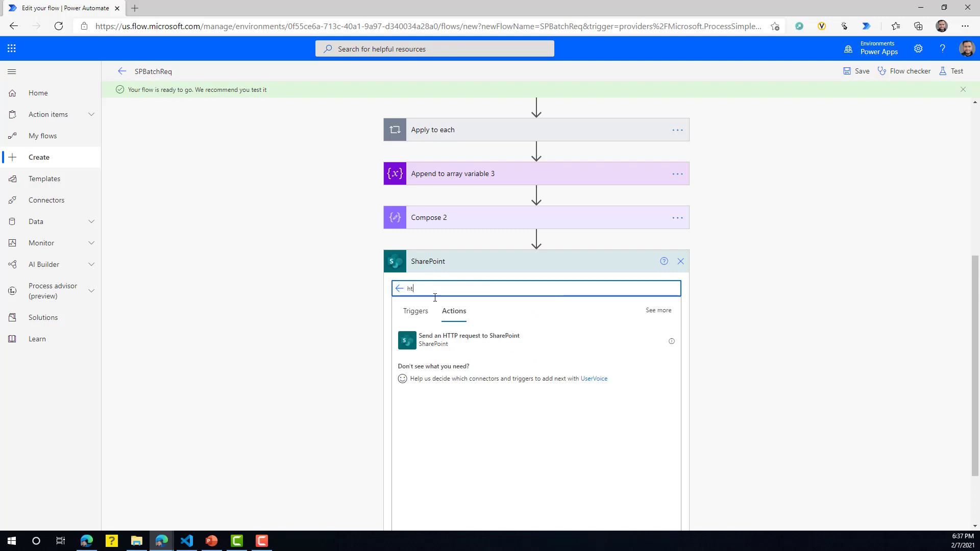
pyautogui.click(475, 336)
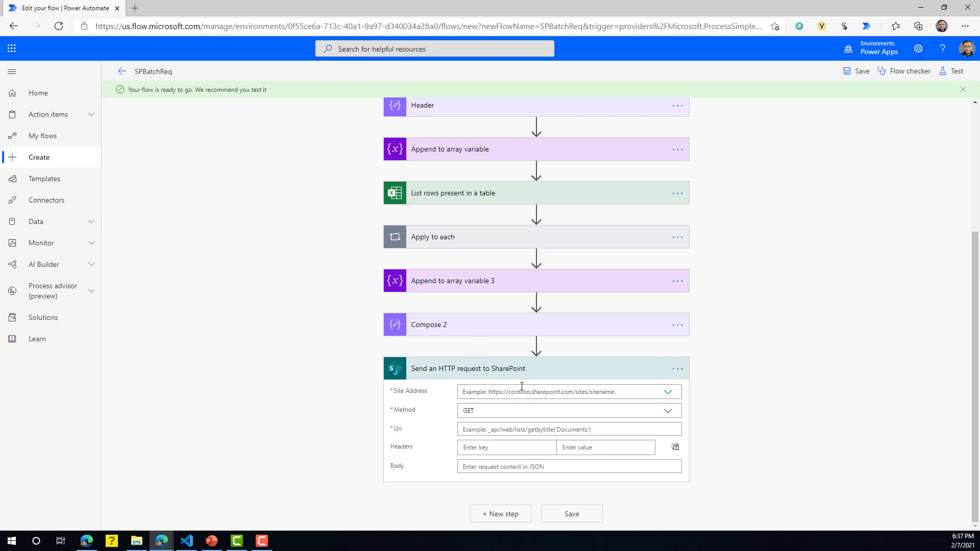
# Point the HTTP request at the Communication site with method POST and Uri _api/$batch.
pyautogui.click(678, 392)
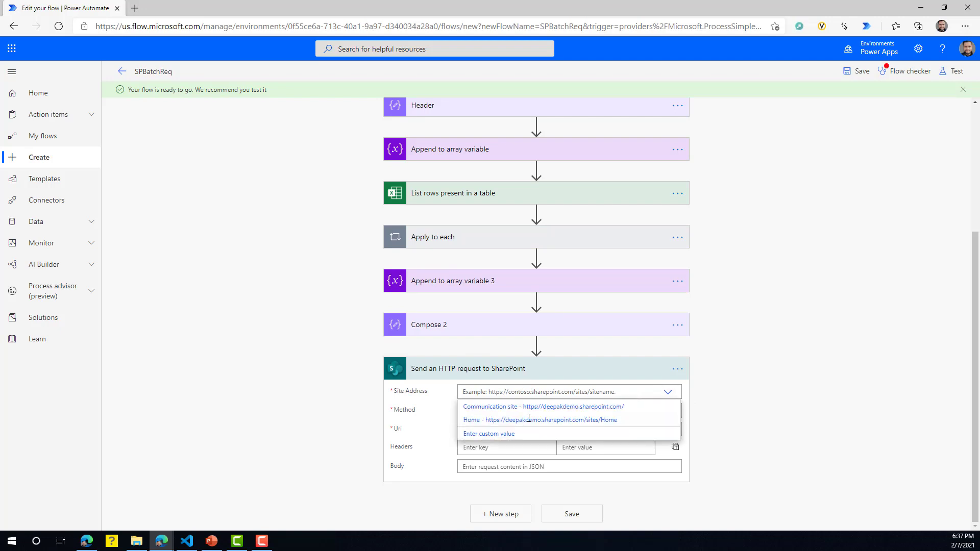
pyautogui.click(561, 407)
pyautogui.click(561, 411)
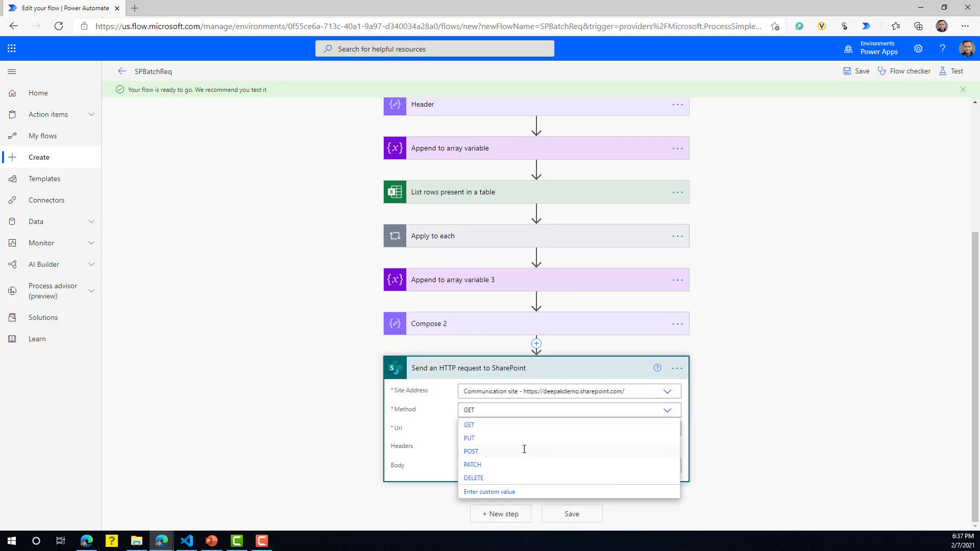
pyautogui.click(471, 452)
pyautogui.click(507, 430)
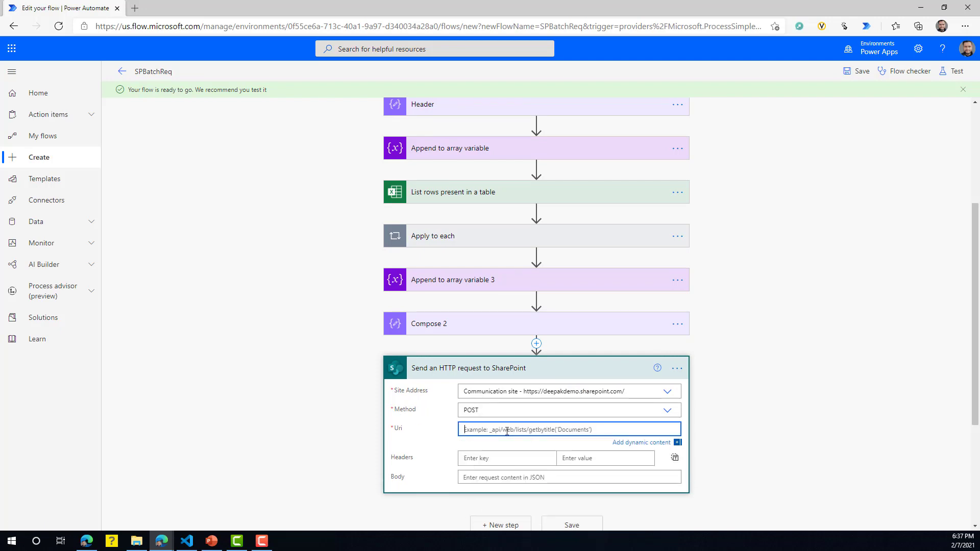
pyautogui.write('_ap')
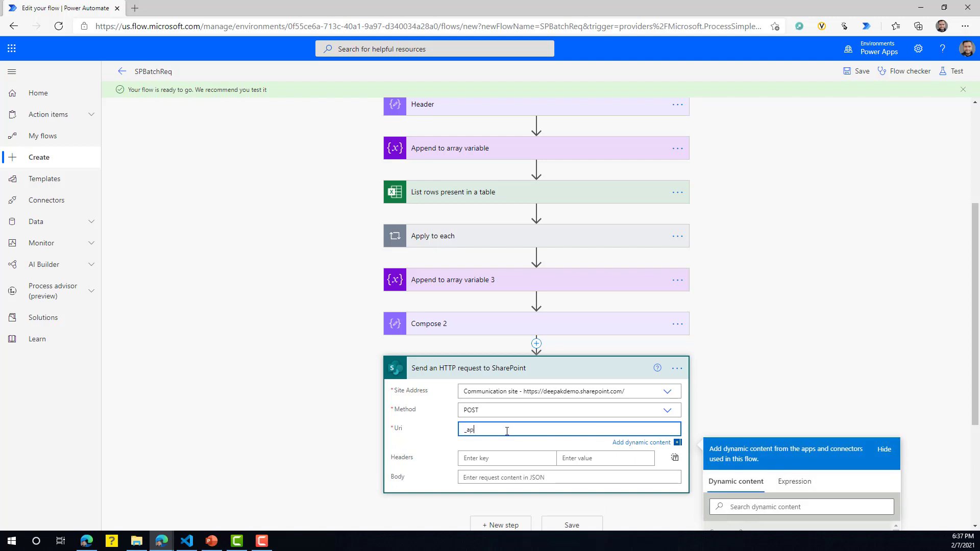
pyautogui.write('i/$batch')
pyautogui.moveTo(498, 430); pyautogui.dragTo(458, 432)
# Add a Content-Type header with the value multipart/mixed;boundary= followed by the BatchID output.
pyautogui.click(516, 457)
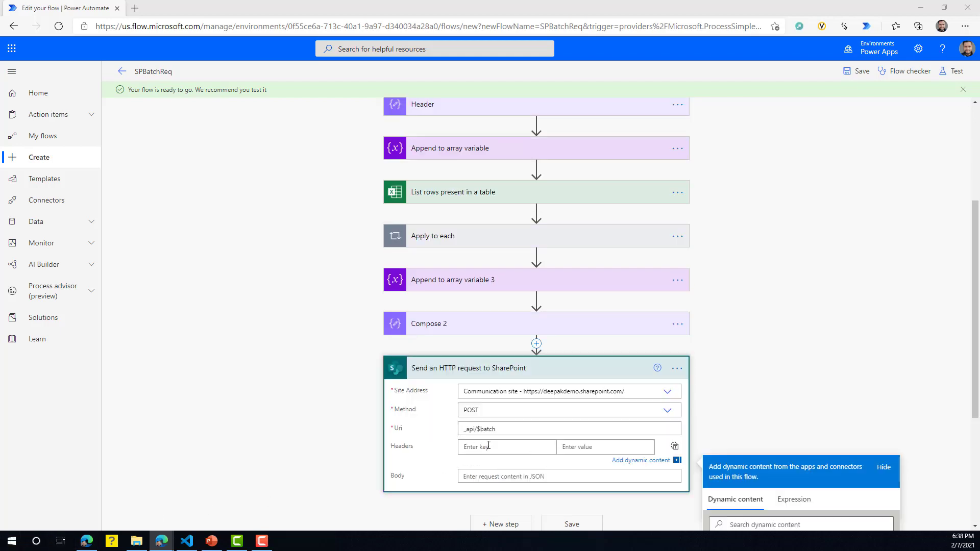
pyautogui.click(488, 446)
pyautogui.write('Content-Type')
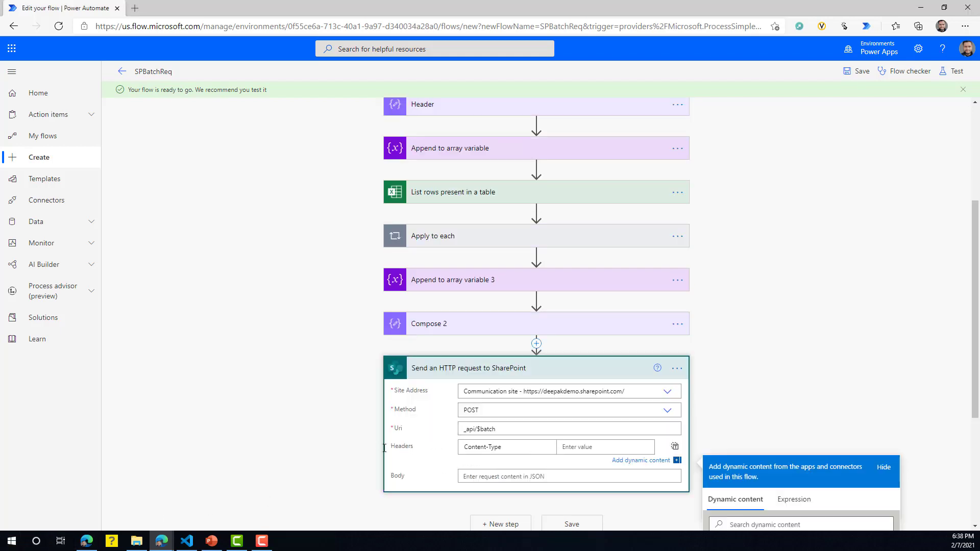
pyautogui.click(601, 448)
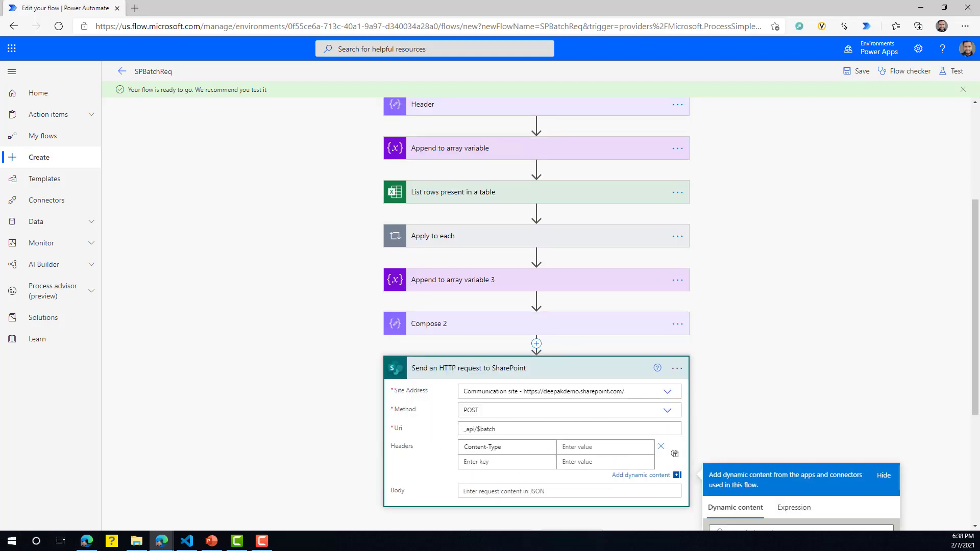
pyautogui.hotkey('ctrl', 'v')
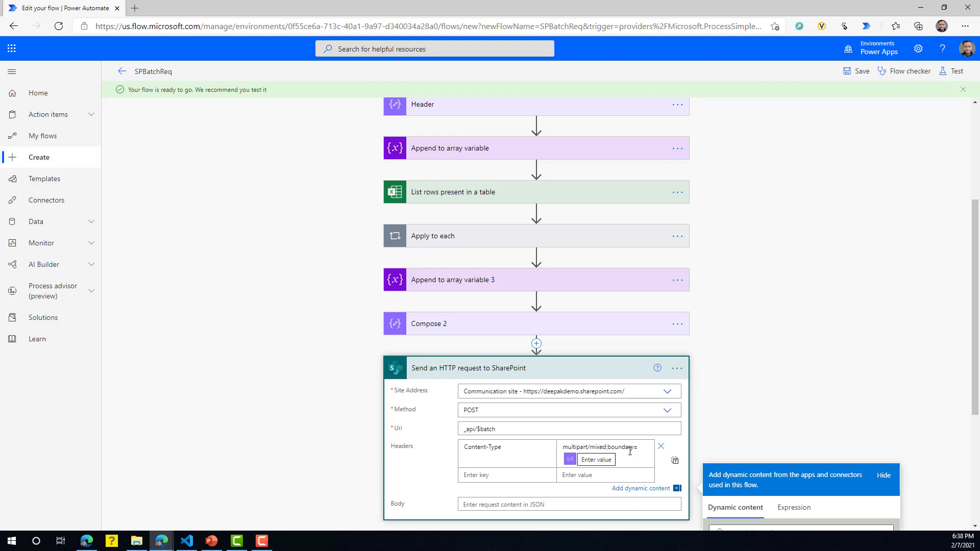
pyautogui.scroll(-2, 641, 461)
pyautogui.scroll(-2, 641, 461)
pyautogui.moveTo(600, 264)
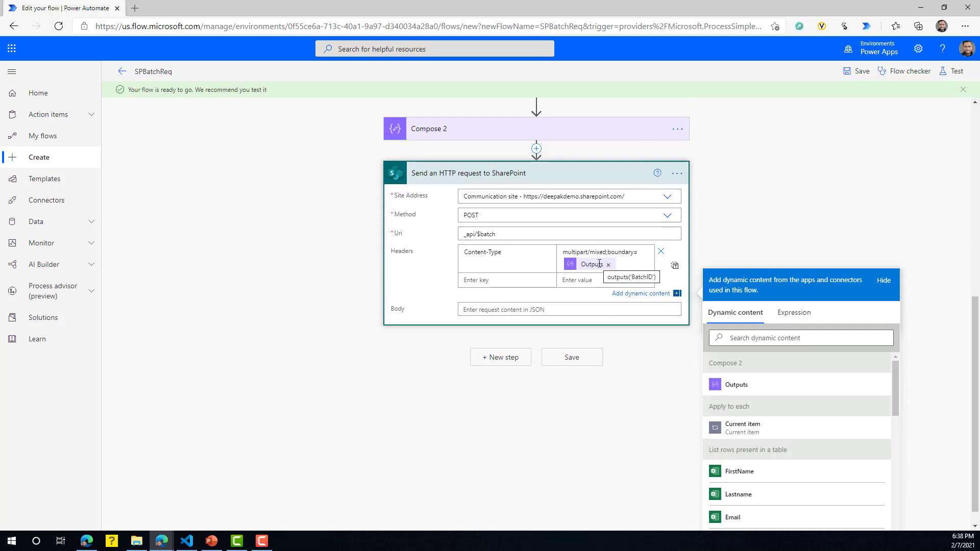
# Use the Compose 2 output as the HTTP request's body and save the flow.
pyautogui.click(531, 309)
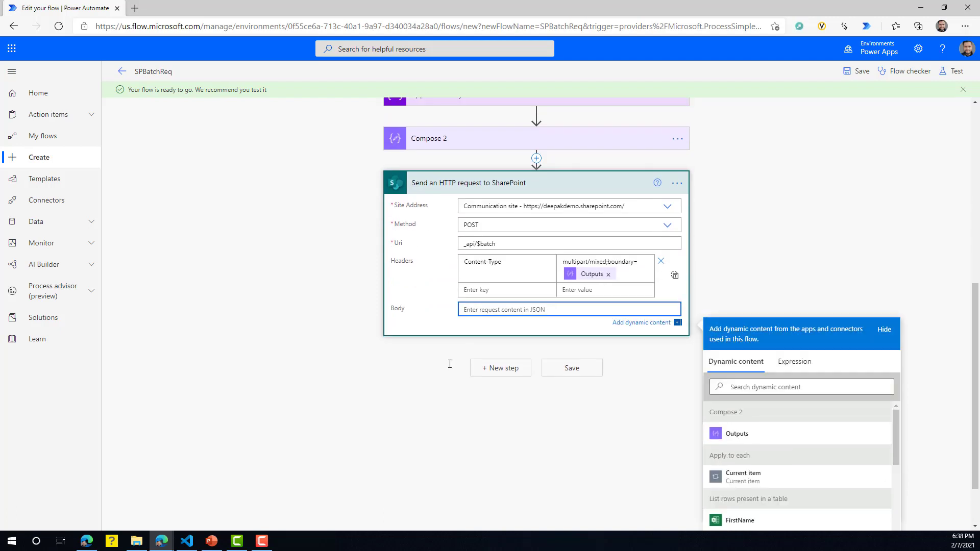
pyautogui.click(454, 137)
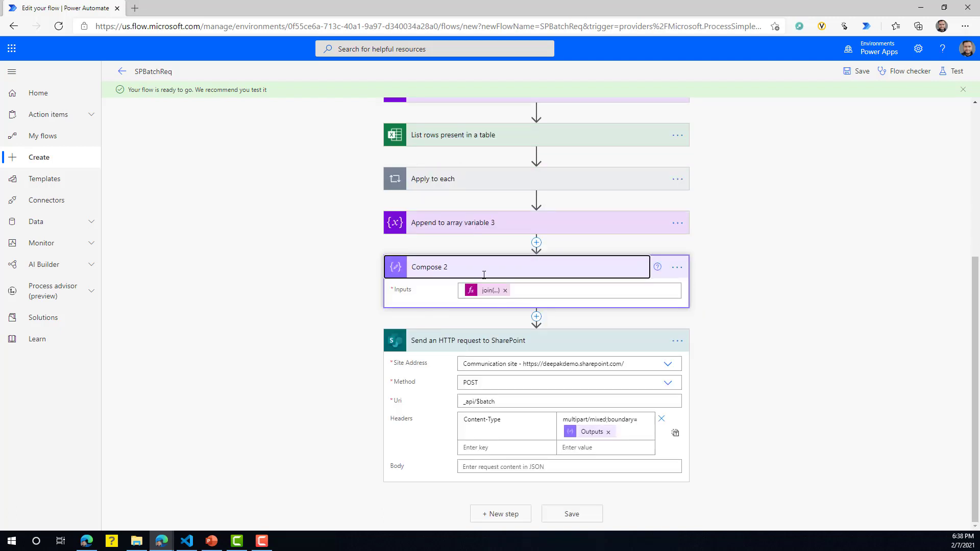
pyautogui.click(507, 465)
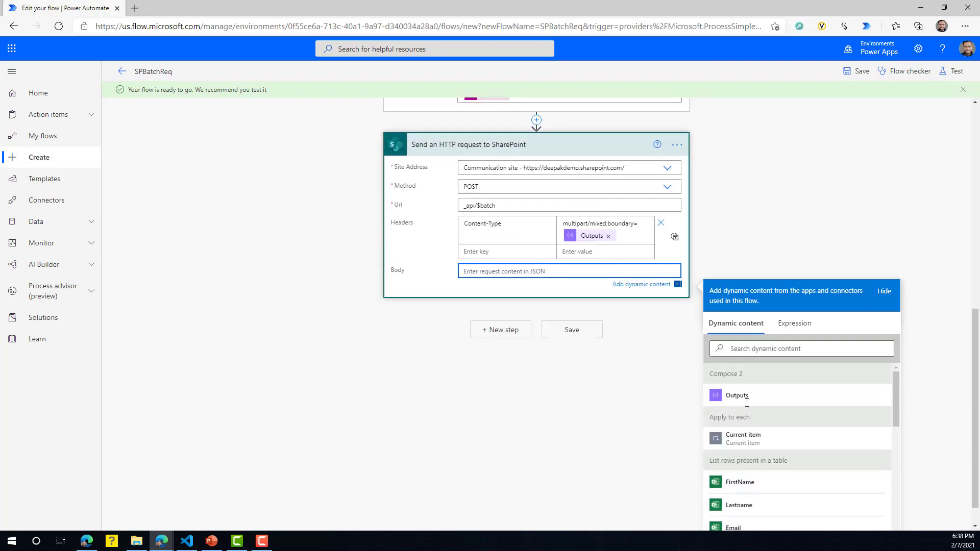
pyautogui.click(722, 455)
pyautogui.click(572, 514)
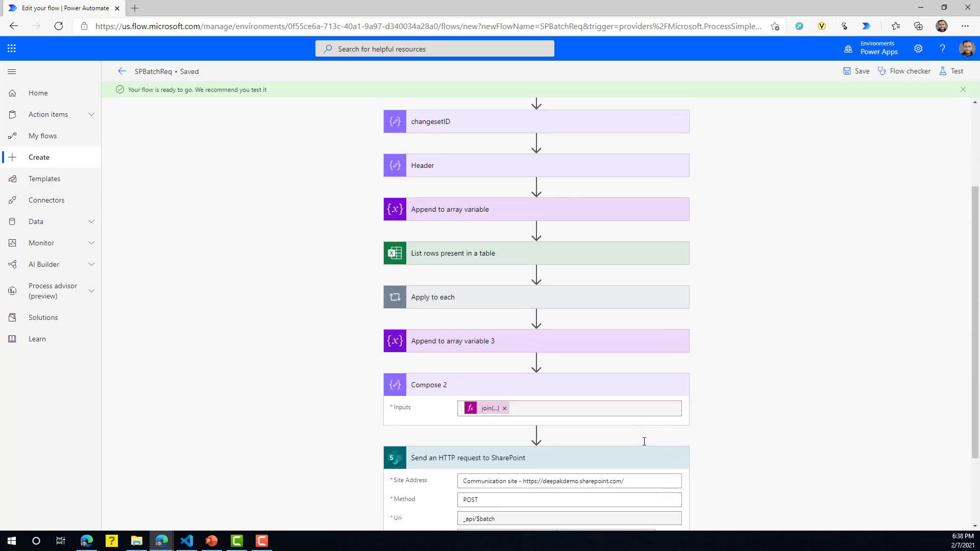
# Collapse Compose 2 and review the flow's sequence of actions, including the Excel table source and the Apply to each contents.
pyautogui.click(475, 265)
pyautogui.scroll(5, 528, 434)
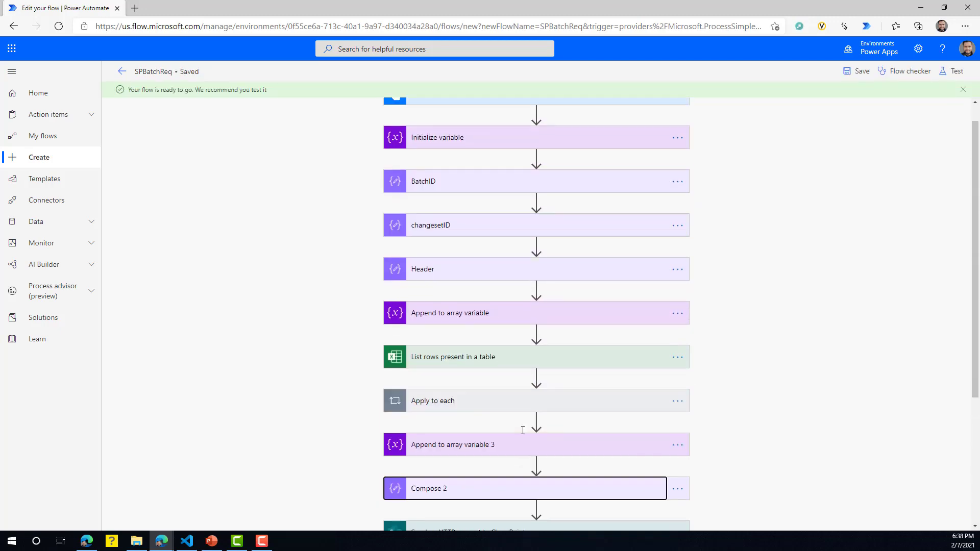
pyautogui.scroll(-4, 523, 430)
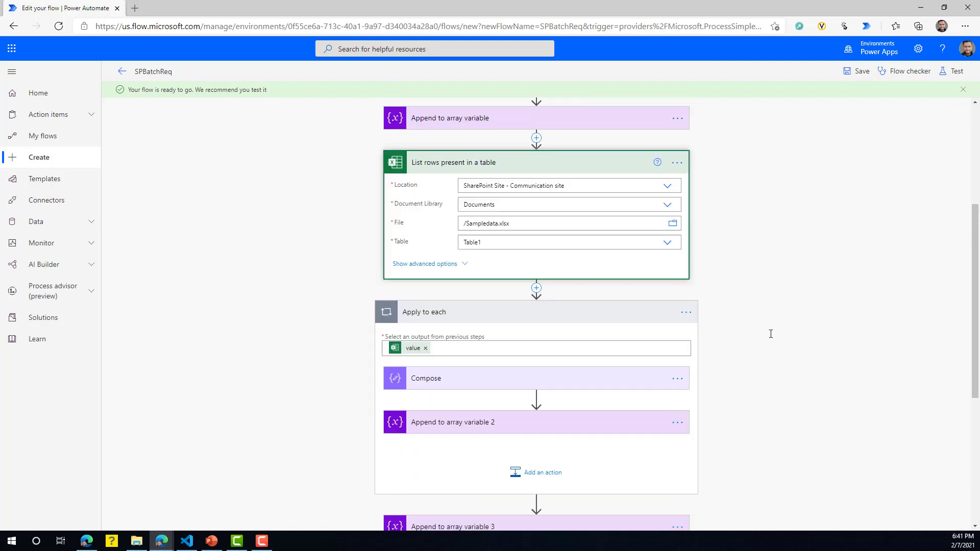
pyautogui.scroll(1, 771, 333)
pyautogui.scroll(-3, 771, 334)
pyautogui.scroll(4, 771, 334)
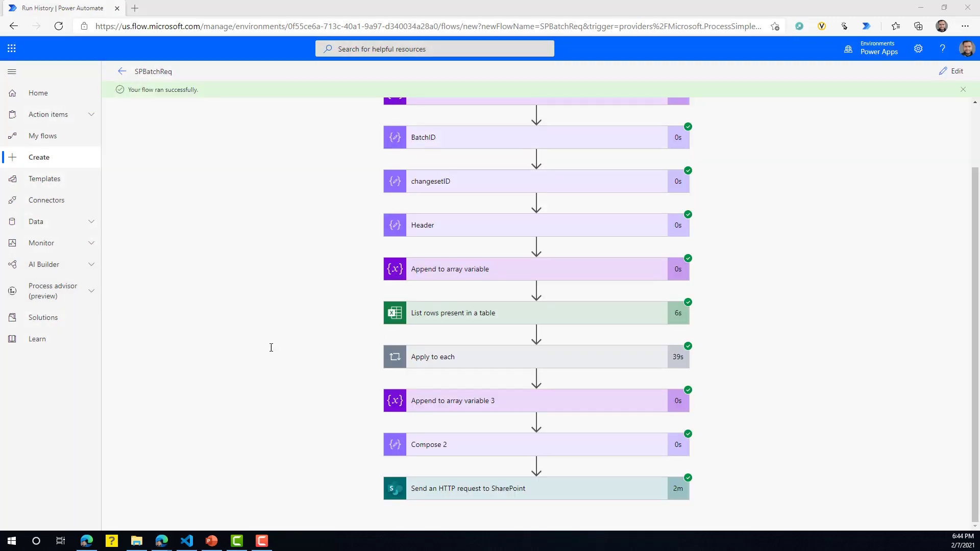
# Review the completed run's actions, and check the run duration on the SPBatchReq details page.
pyautogui.scroll(1, 755, 482)
pyautogui.scroll(-1, 643, 482)
pyautogui.click(122, 71)
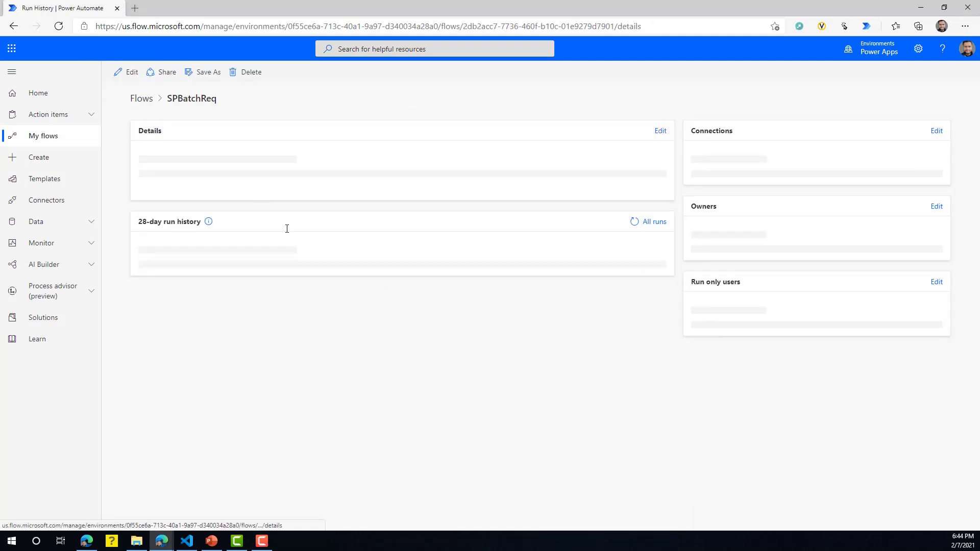
pyautogui.moveTo(389, 392); pyautogui.dragTo(355, 391)
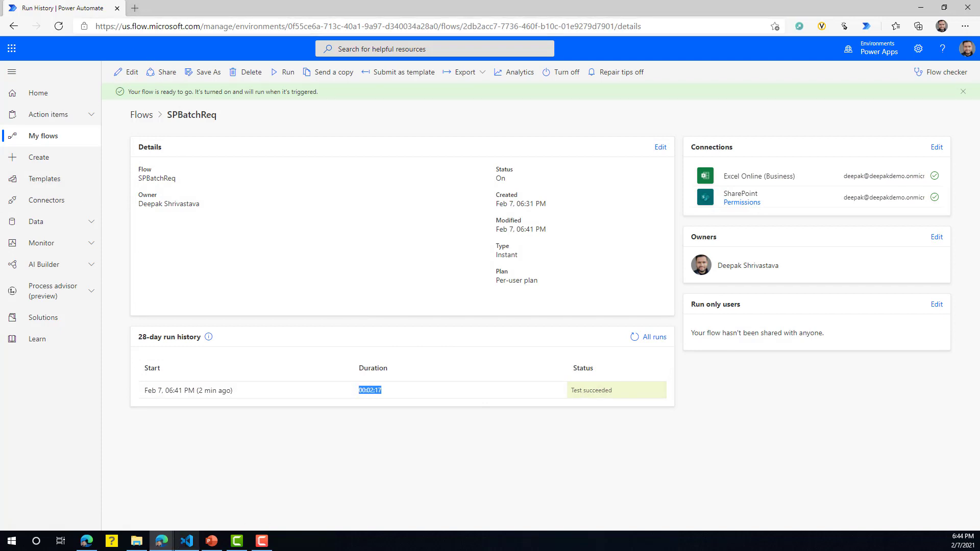
# Compare the run durations of BulkOperationSPV1 and SPBatchReq side by side, and maximize the SPBatchReq window again.
pyautogui.click(161, 540)
pyautogui.click(306, 490)
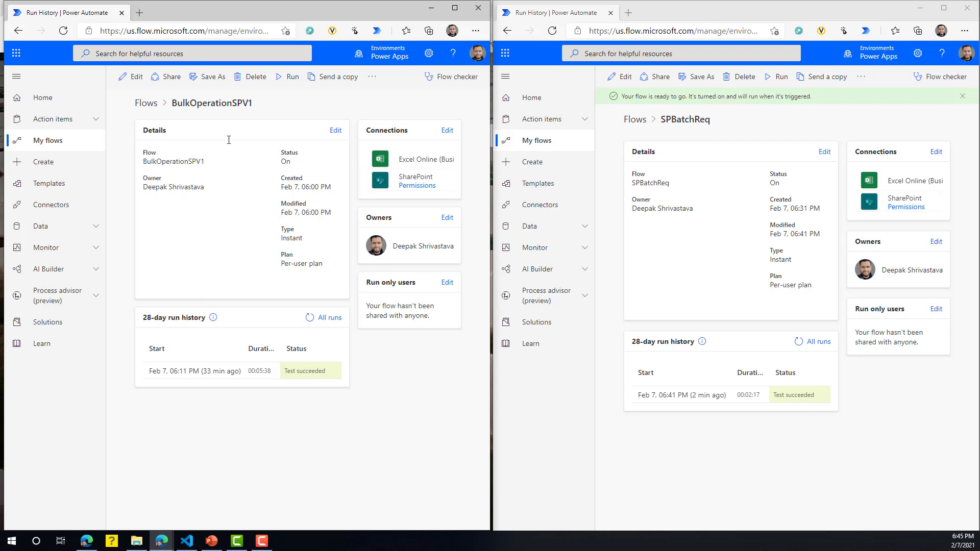
pyautogui.click(789, 445)
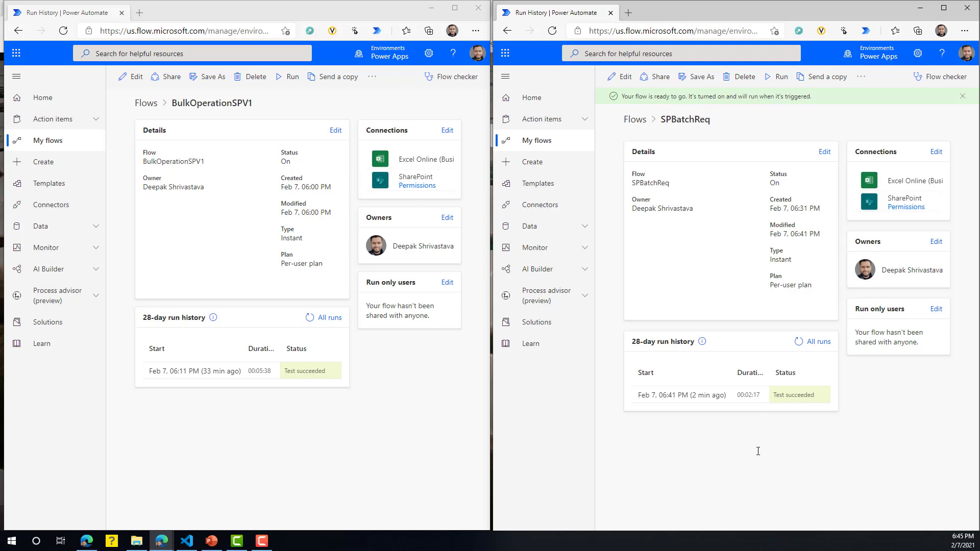
pyautogui.press('super+Up')
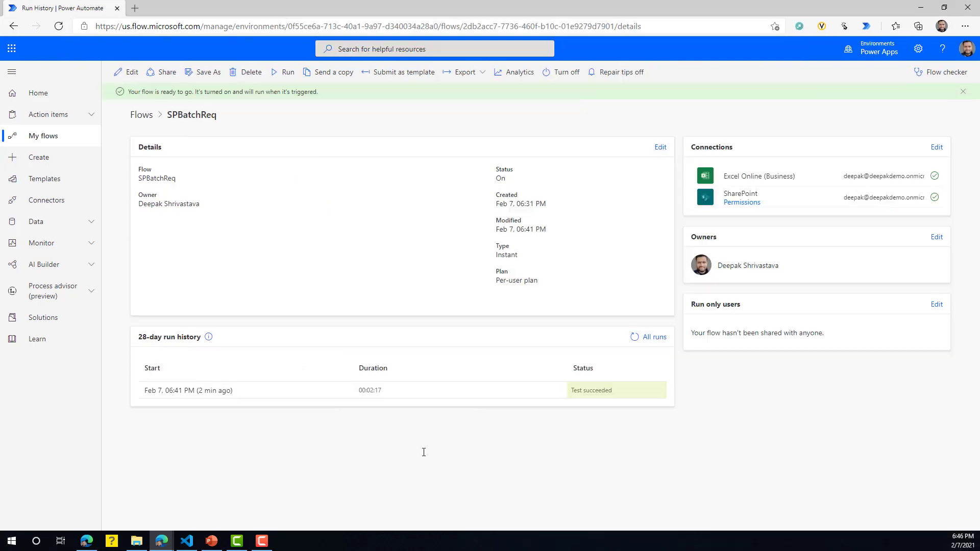